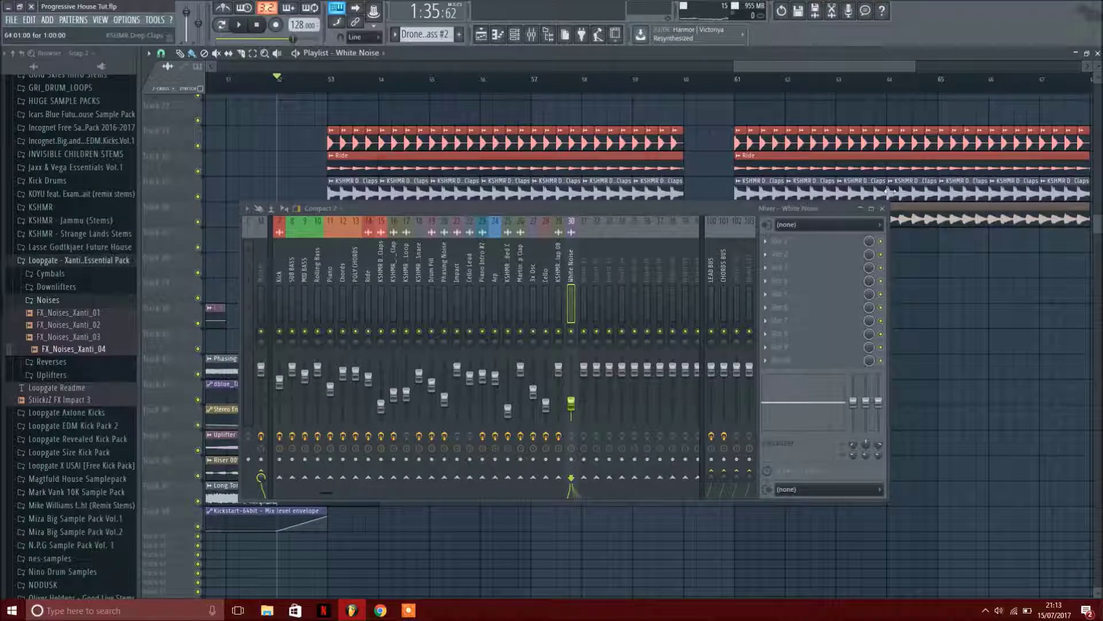
Close the mixer and mute playlist tracks 1 through 11, which hold the leads, chords and their envelopes.
click(883, 209)
scroll(828, 214, down, 7)
scroll(632, 253, up, 8)
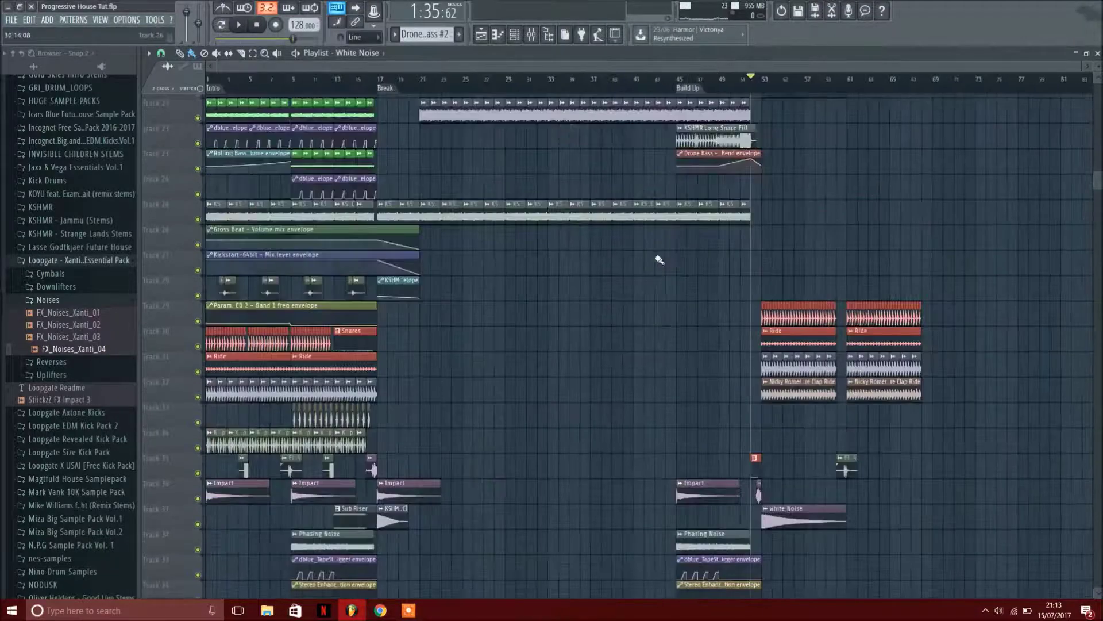
scroll(938, 243, up, 5)
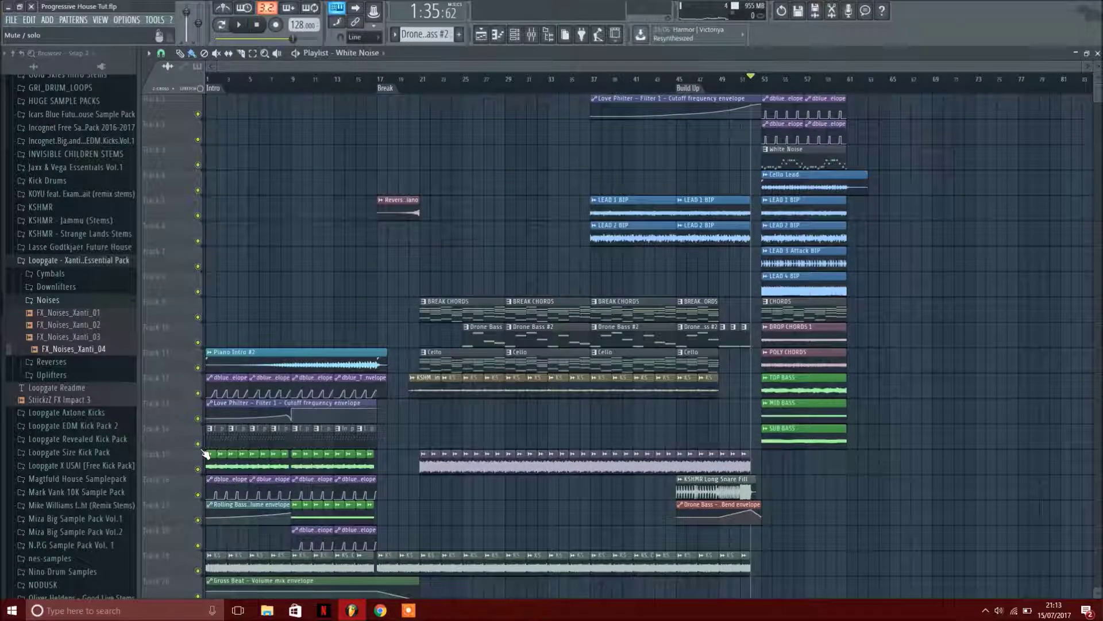
click(198, 342)
click(197, 368)
click(198, 316)
click(198, 241)
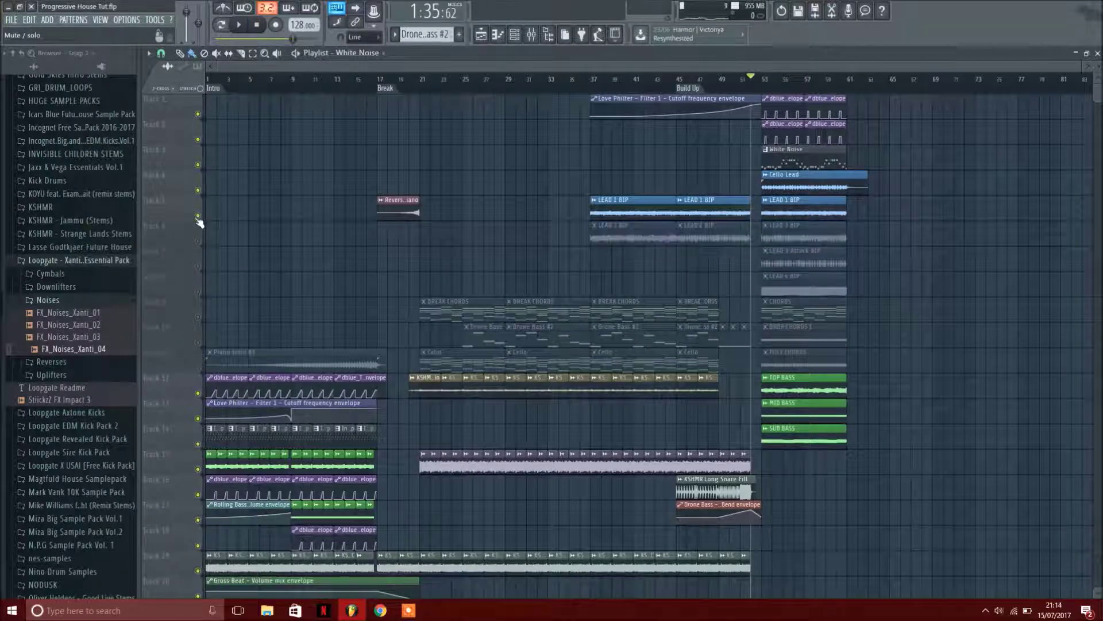
click(198, 216)
click(198, 191)
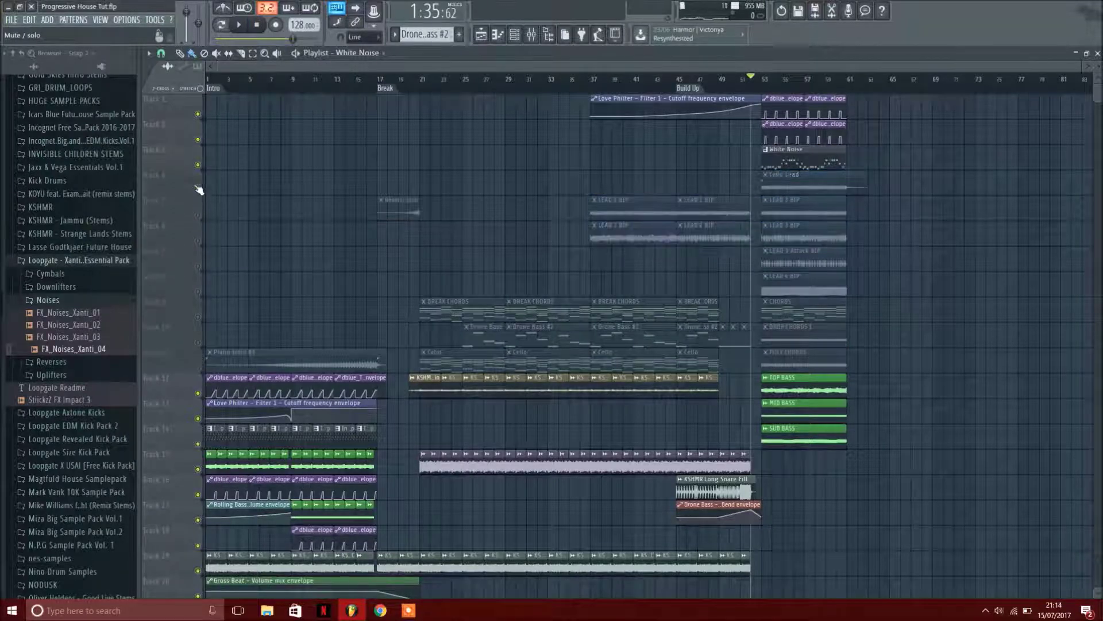
click(197, 115)
Play the arrangement from bar 52 to hear the drop without the lead and chord tracks.
scroll(1009, 201, down, 4)
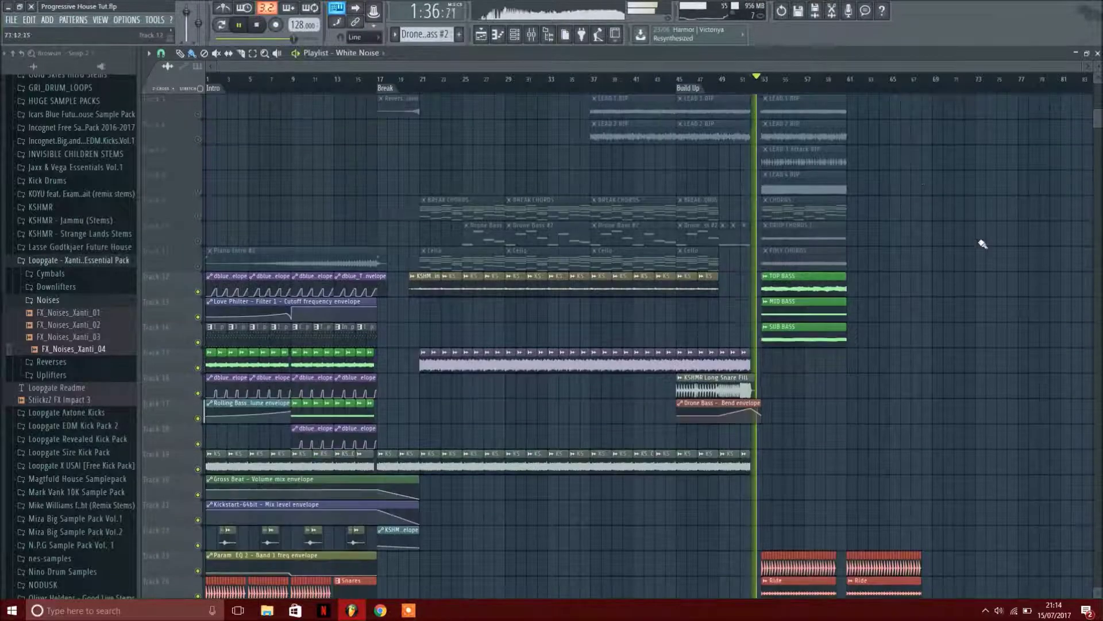
scroll(983, 244, up, 3)
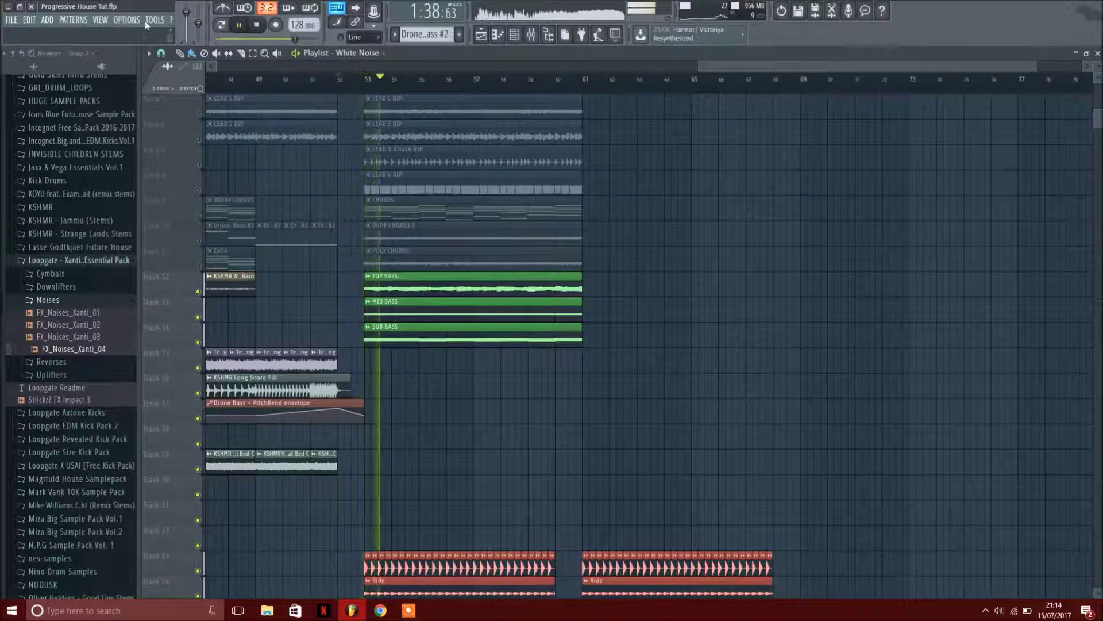
click(144, 21)
mouse_move(198, 62)
click(321, 141)
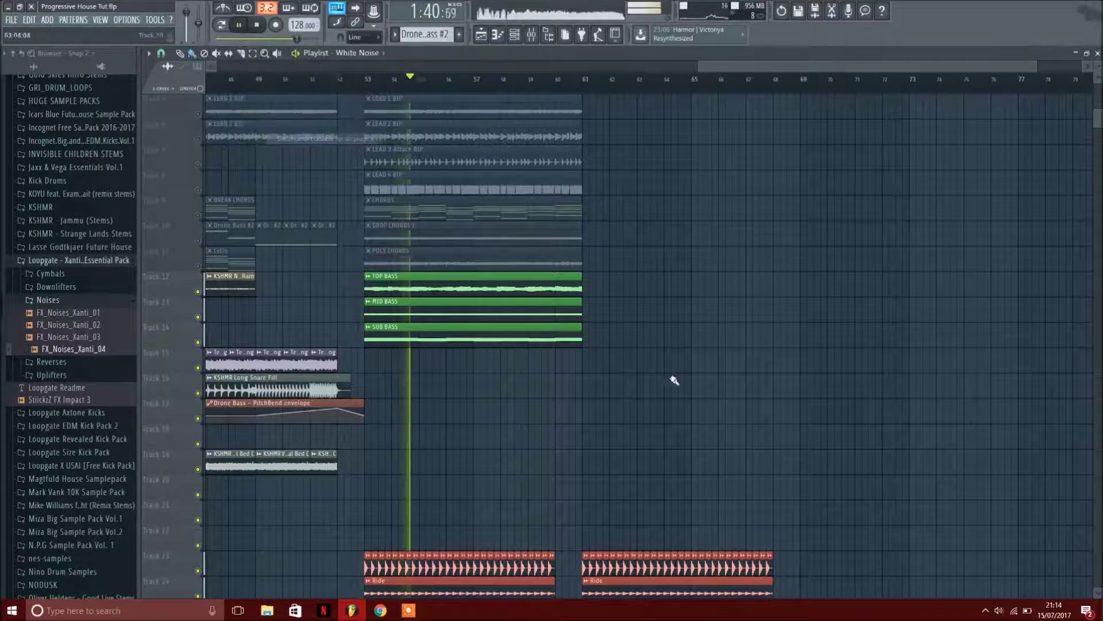
Add an Uplifter 002 clip ending at bar 61 and a second White Noise clip starting at bar 61.
scroll(564, 327, down, 6)
scroll(361, 450, down, 1)
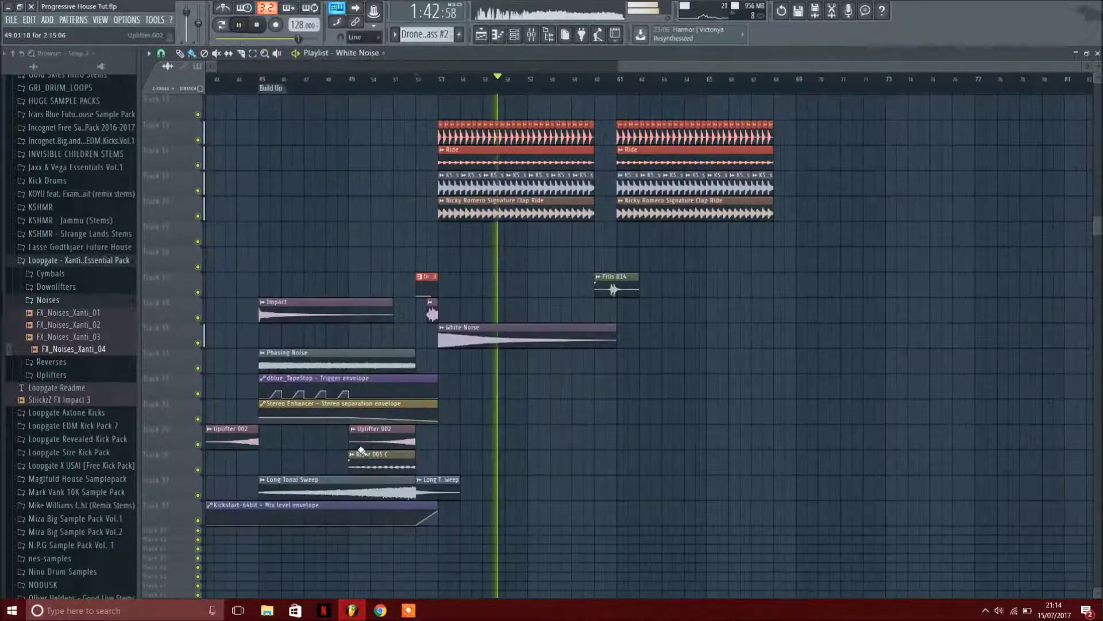
click(578, 440)
click(607, 338)
drag(658, 338, 707, 324)
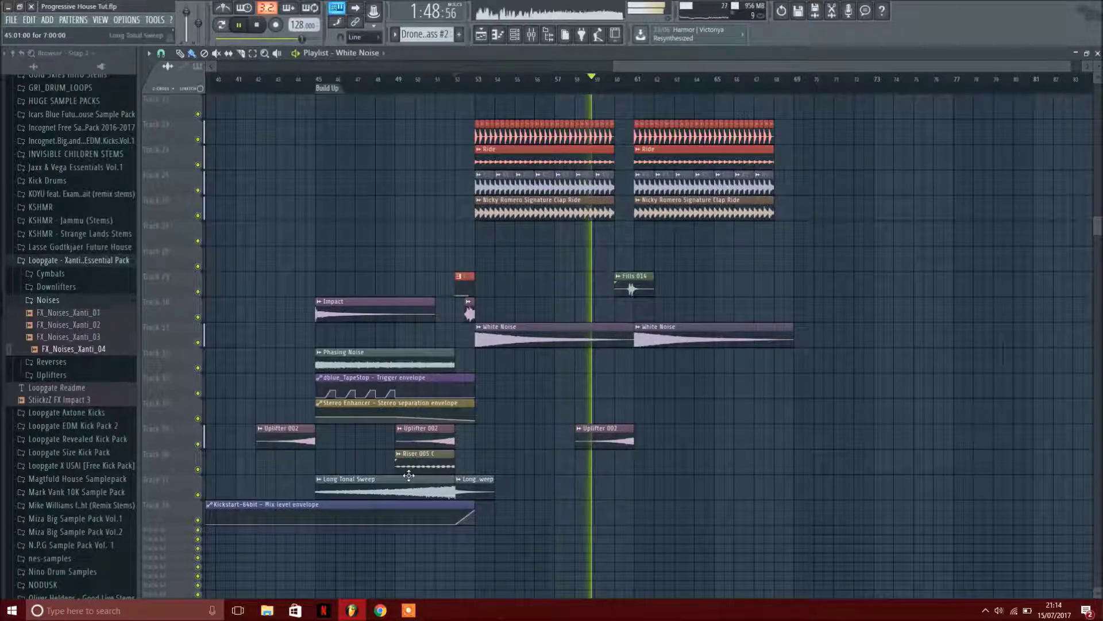
Duplicate the Build Up's Phasing Noise, dblue_TapeStop trigger and Stereo Enhancer envelope clips to bar 61.
drag(493, 396, 315, 348)
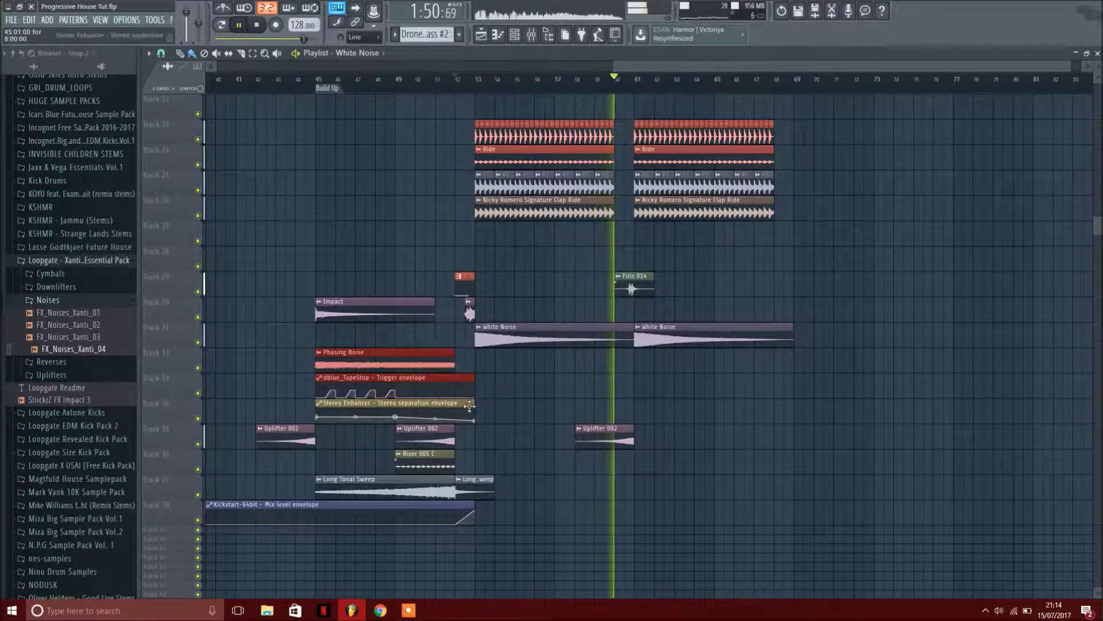
drag(379, 361, 698, 360)
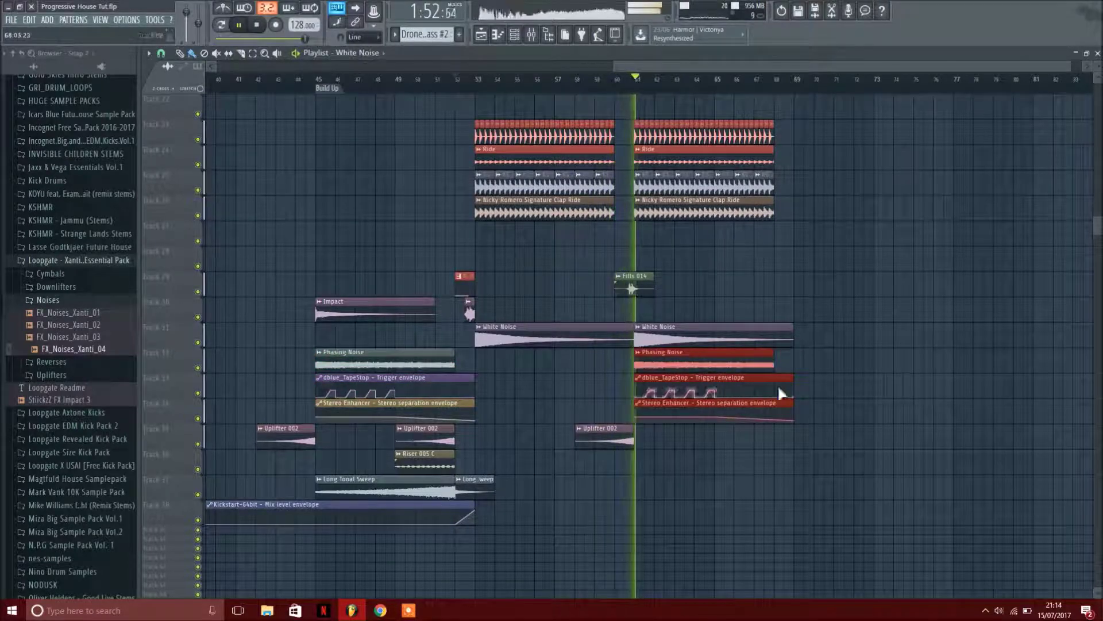
ctrl+click(844, 366)
scroll(696, 374, up, 4)
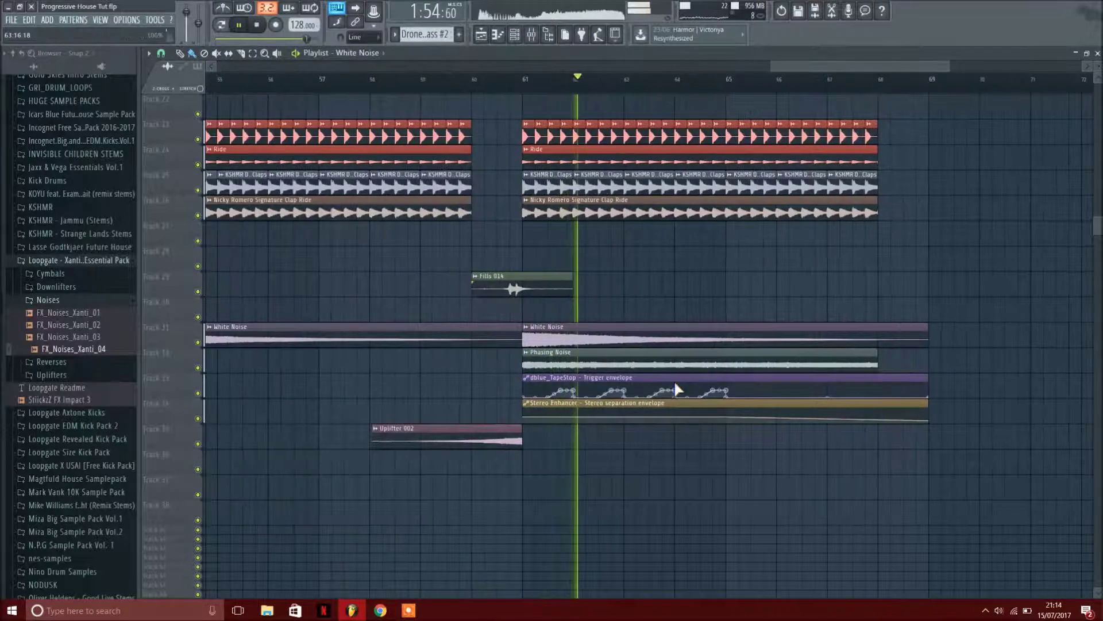
Stop playback and copy all lead, chord, bass and envelope clips of the drop from bar 53 to bar 67.
scroll(677, 386, down, 4)
scroll(656, 345, up, 6)
key(space)
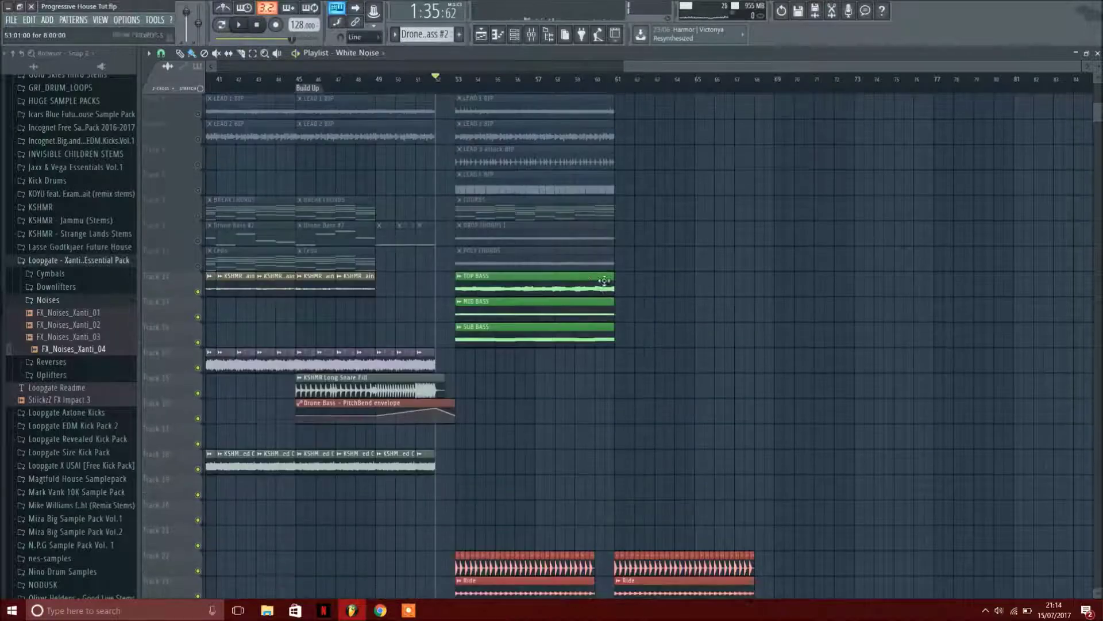
scroll(671, 407, up, 2)
drag(597, 495, 530, 169)
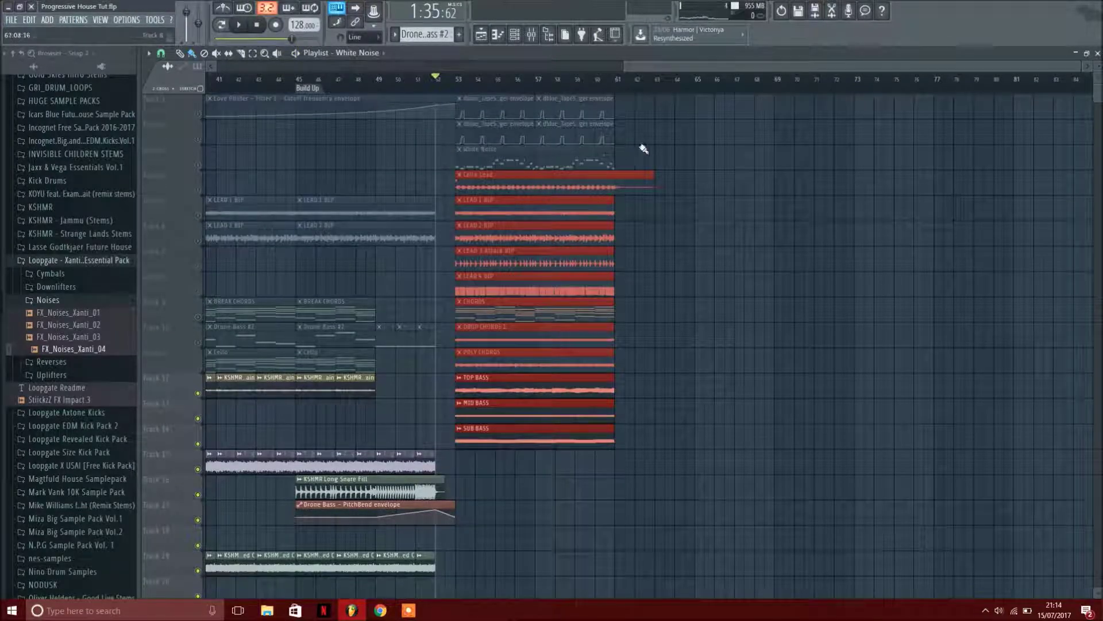
drag(577, 123, 575, 99)
drag(500, 149, 779, 150)
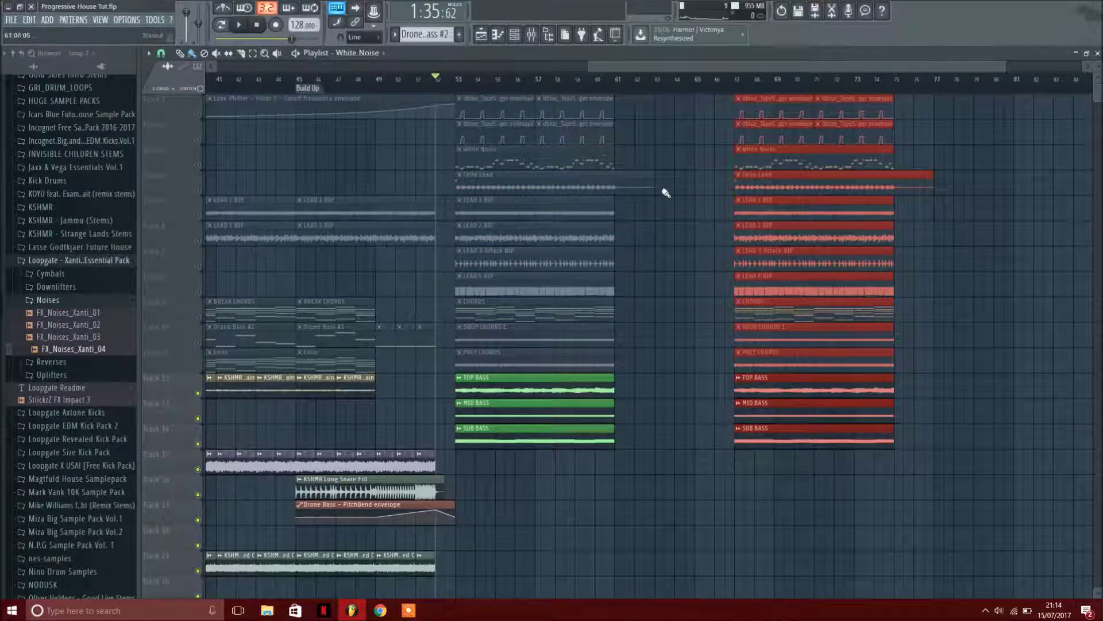
Trim the first Cello Lead clip back to bar 61 and move the copied drop clips to start at bar 61.
drag(655, 189, 622, 196)
drag(912, 462, 667, 97)
drag(803, 264, 682, 263)
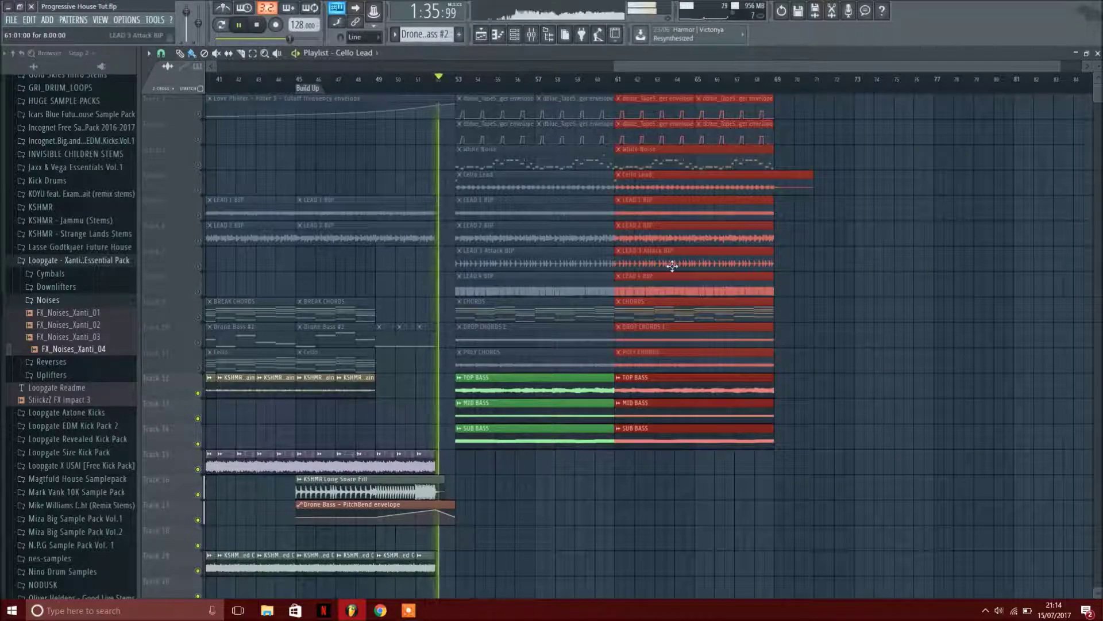
click(838, 381)
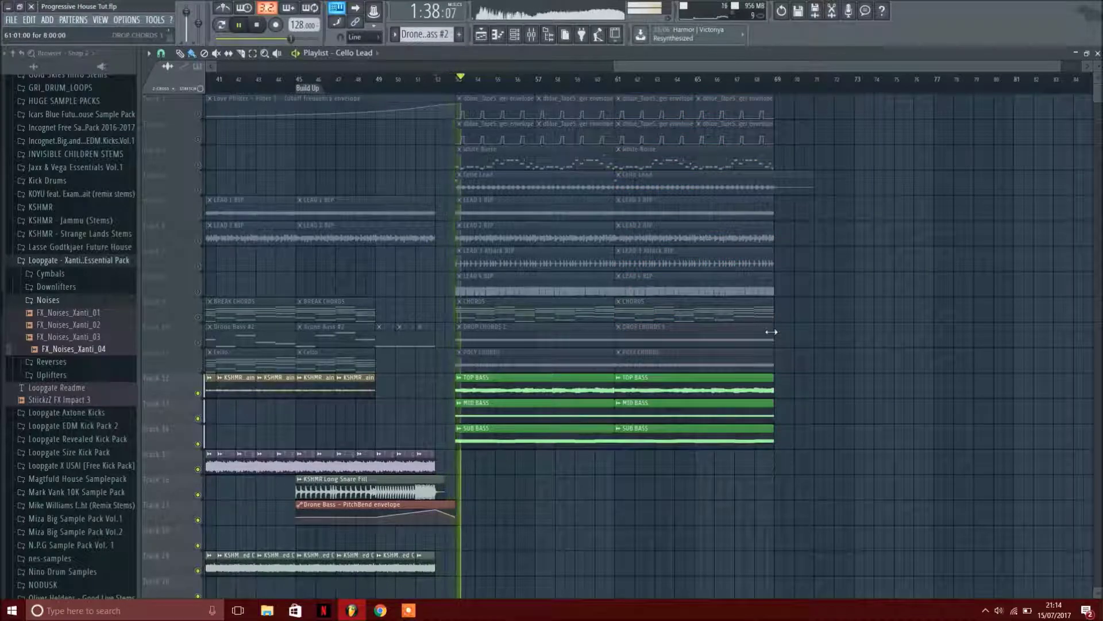
Preview the StiickzZ FX Impact 3 sample from the browser.
scroll(690, 394, down, 6)
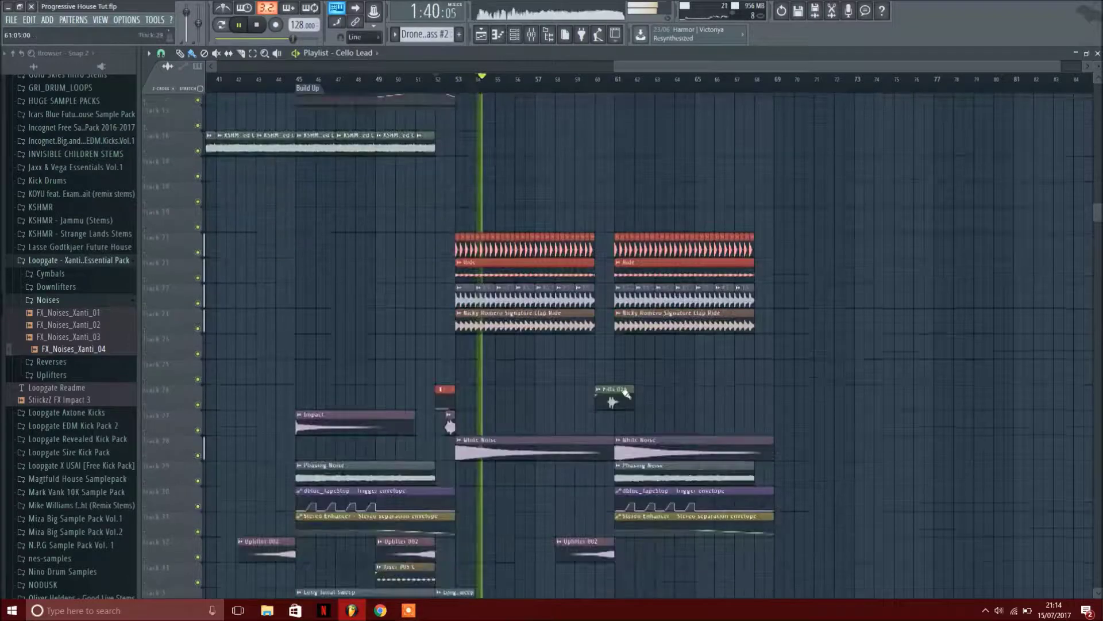
scroll(626, 394, down, 3)
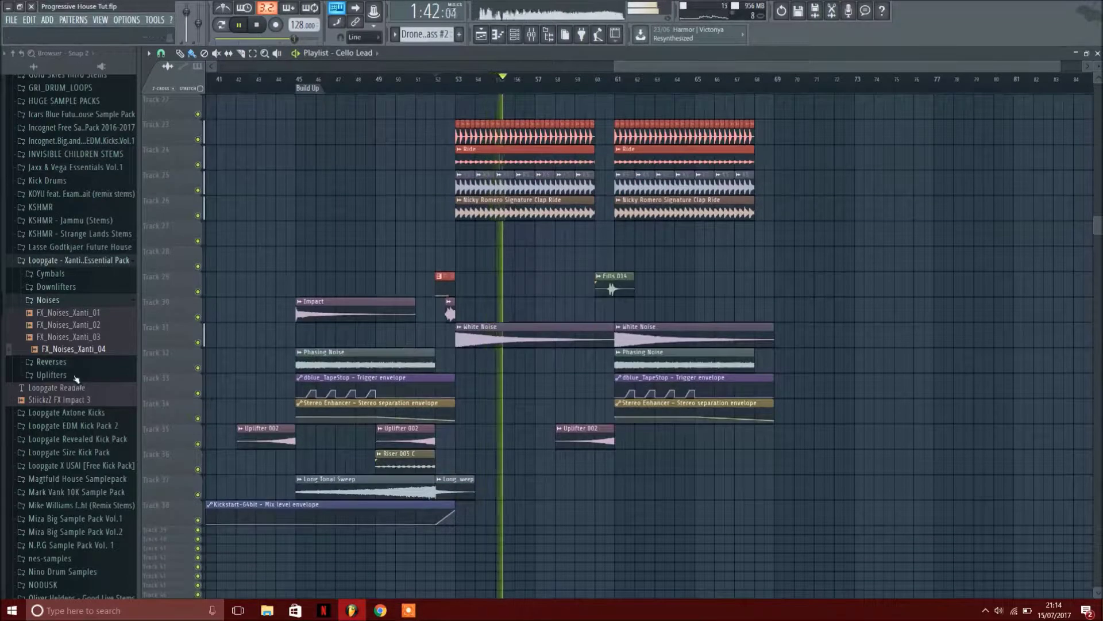
click(81, 398)
drag(81, 398, 316, 325)
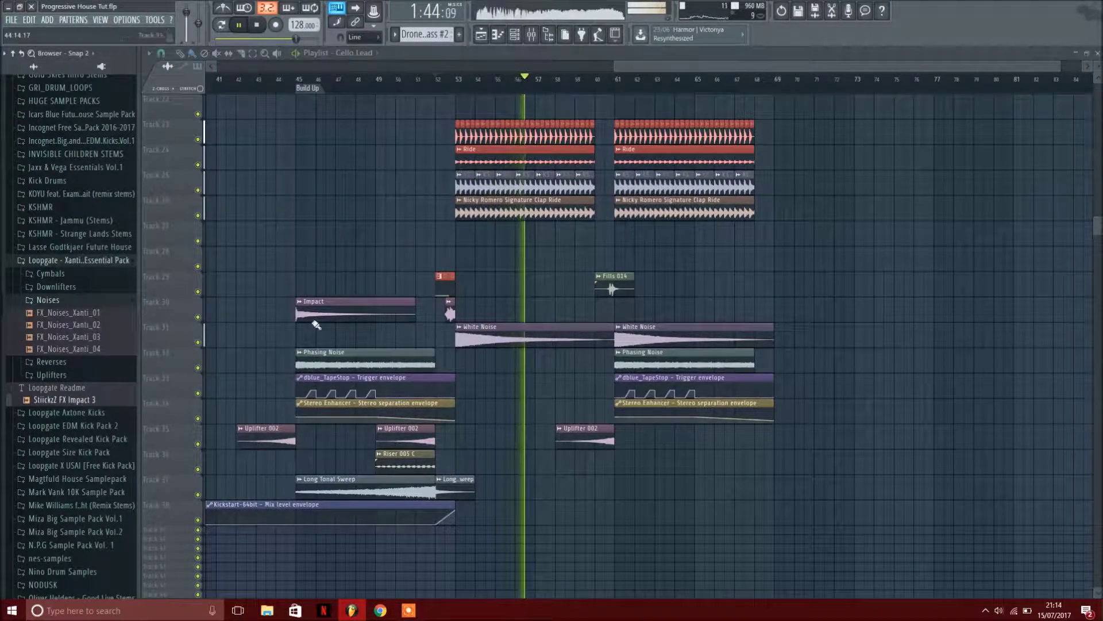
Place four-bar Impact clips at bars 53, 57, 61 and 65 on the track of the existing Impact clip.
double_click(320, 308)
double_click(365, 300)
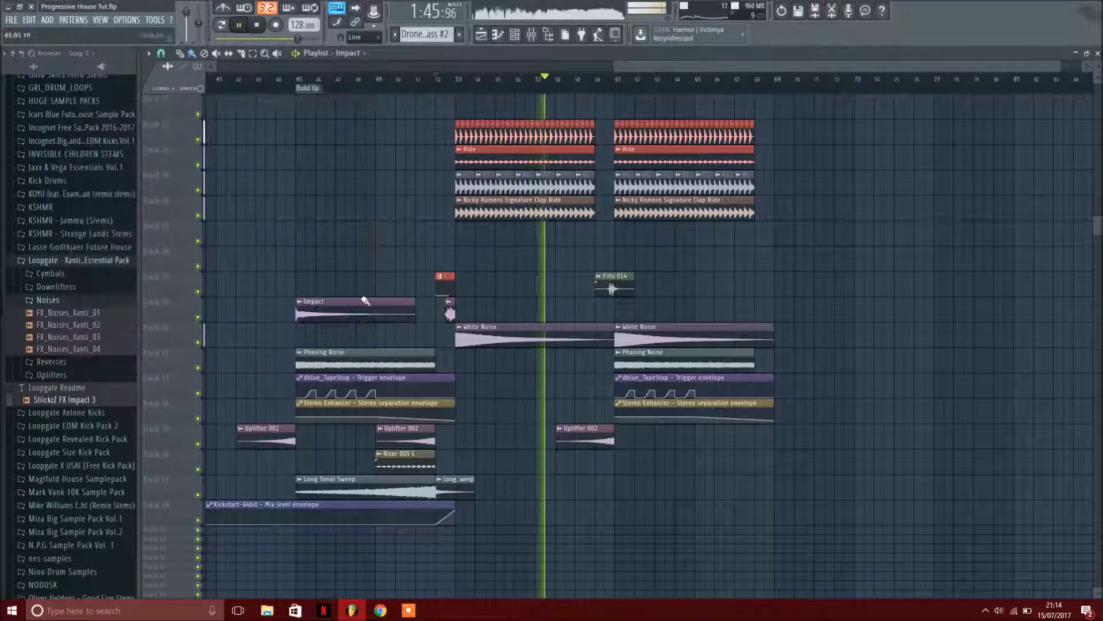
drag(465, 319, 575, 310)
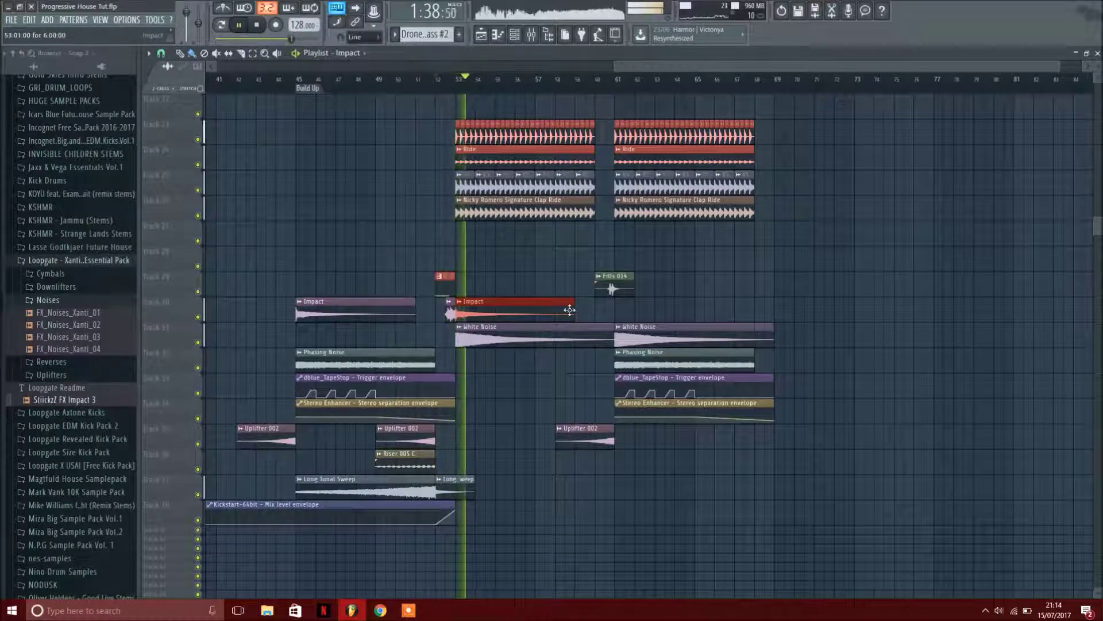
mouse_move(574, 304)
mouse_down()
mouse_move(535, 306)
mouse_move(750, 317)
mouse_up()
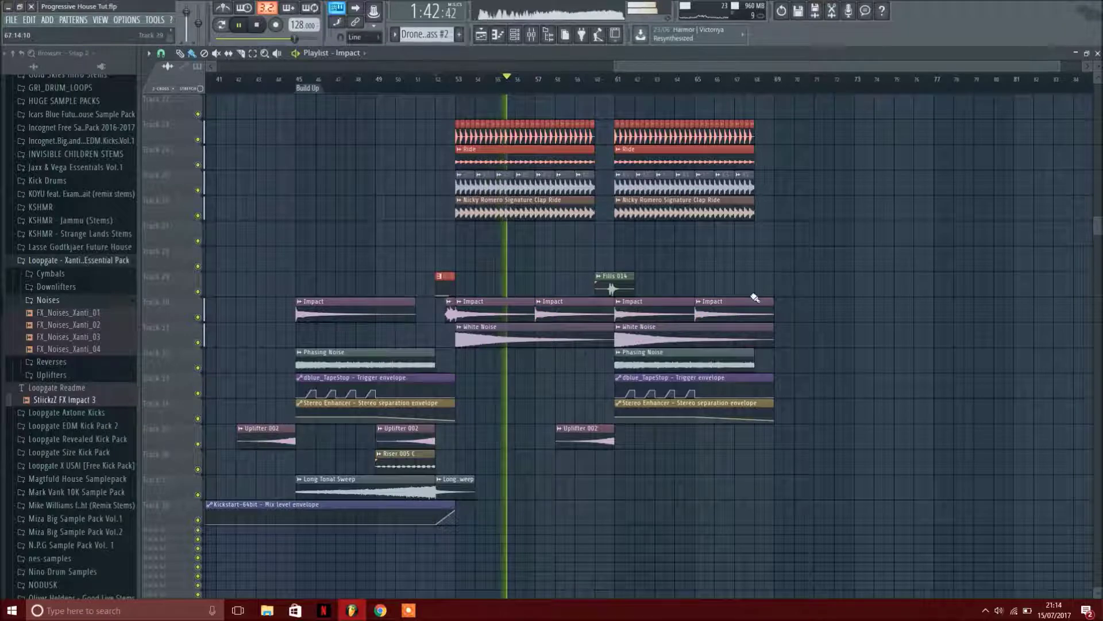
Collapse the Noises folder, add a Riser 005 C clip at bar 65 and extend it to bar 73.
click(63, 300)
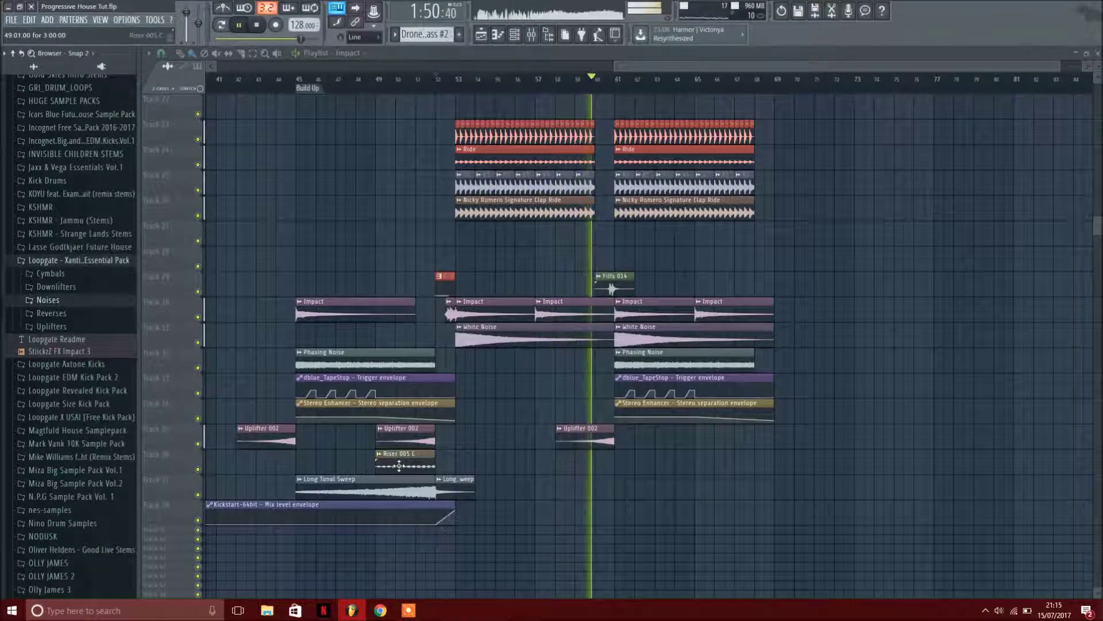
click(697, 459)
drag(753, 461, 855, 461)
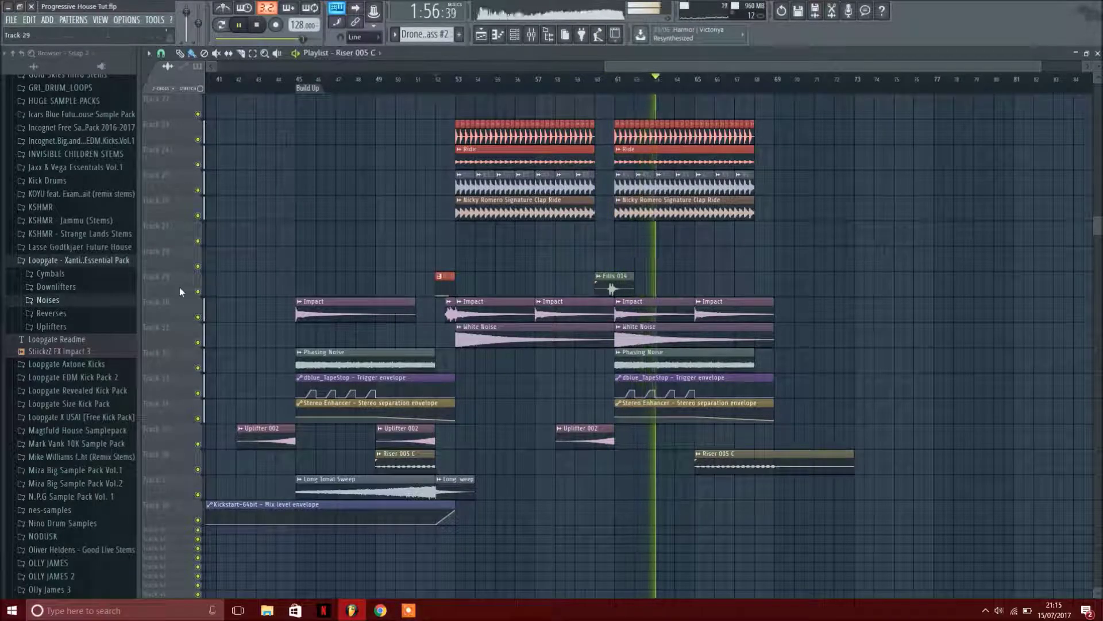
Add the Drum Fill pattern at bar 68 and the Drum Fill audio clip at the end of the Impact track before bar 69.
click(446, 291)
click(764, 277)
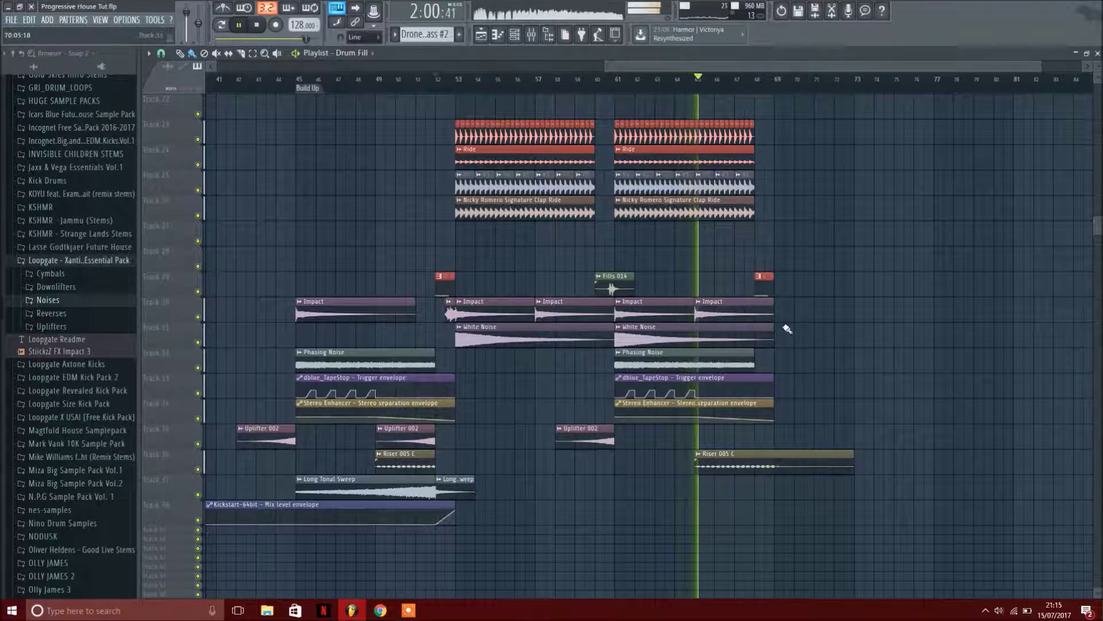
scroll(778, 322, up, 3)
scroll(616, 341, down, 3)
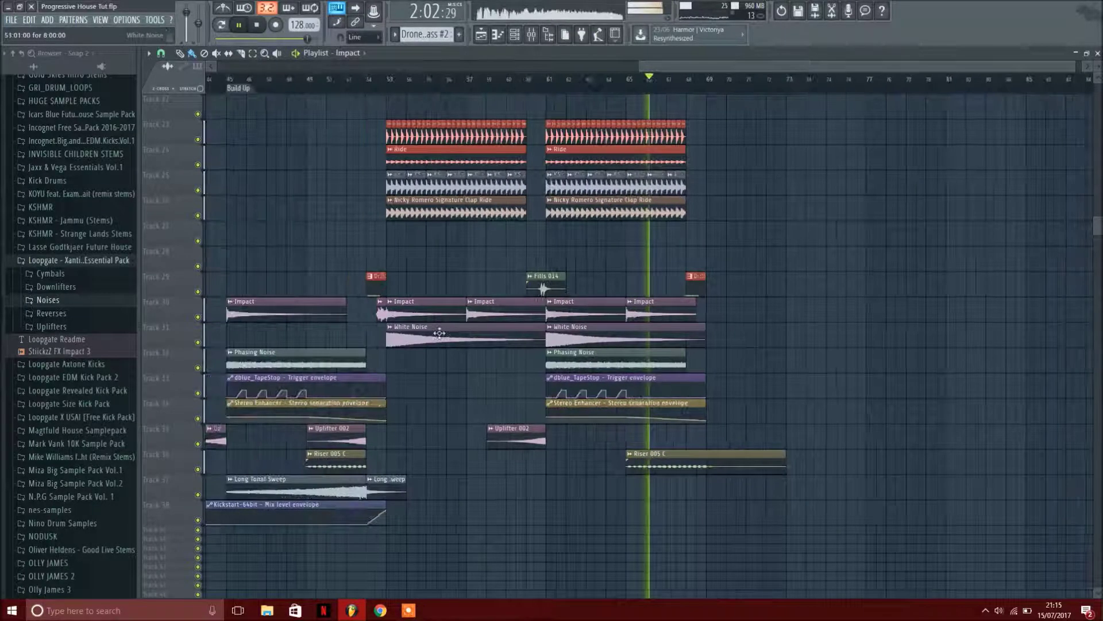
scroll(708, 317, up, 4)
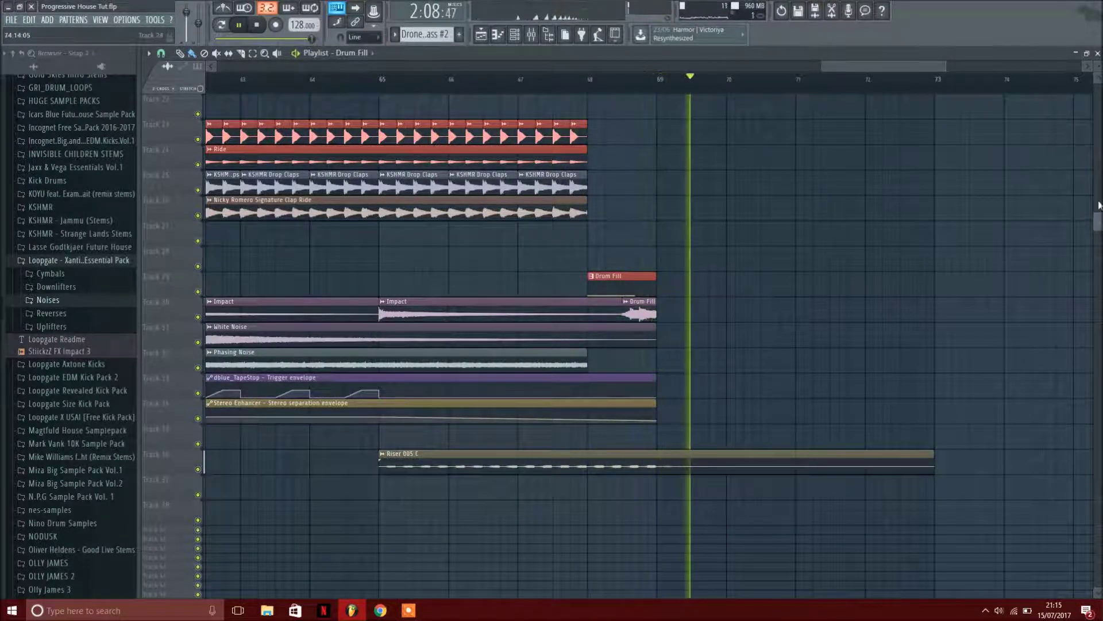
Trim the second TOP BASS, MID BASS and SUB BASS clips to end about three beats into bar 68.
scroll(644, 204, up, 5)
drag(645, 233, 632, 95)
click(583, 83)
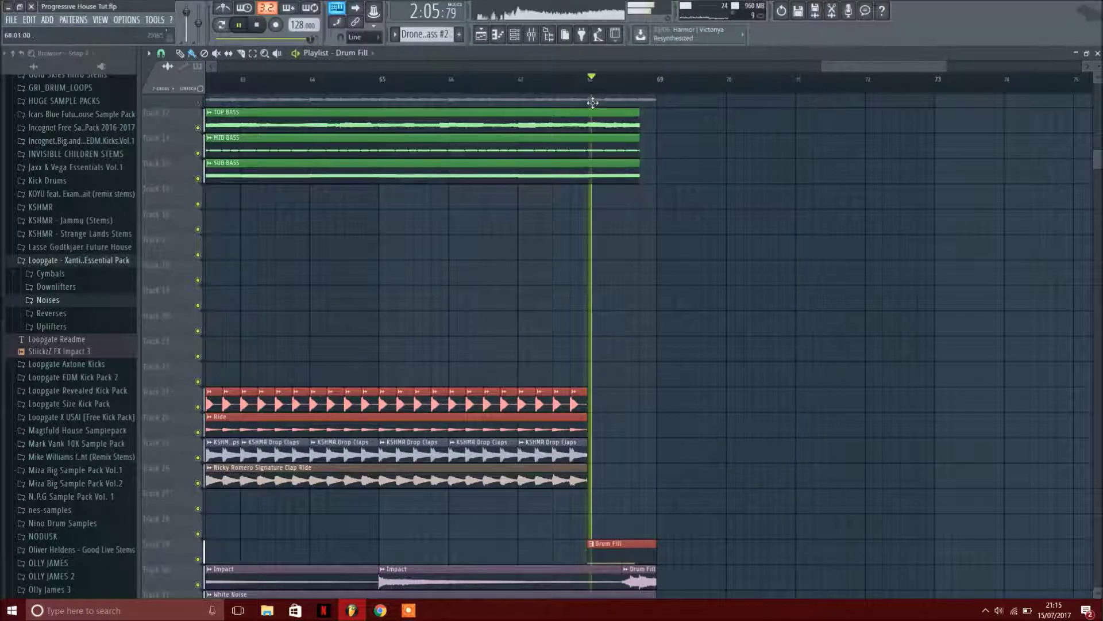
scroll(609, 180, up, 5)
scroll(604, 191, up, 1)
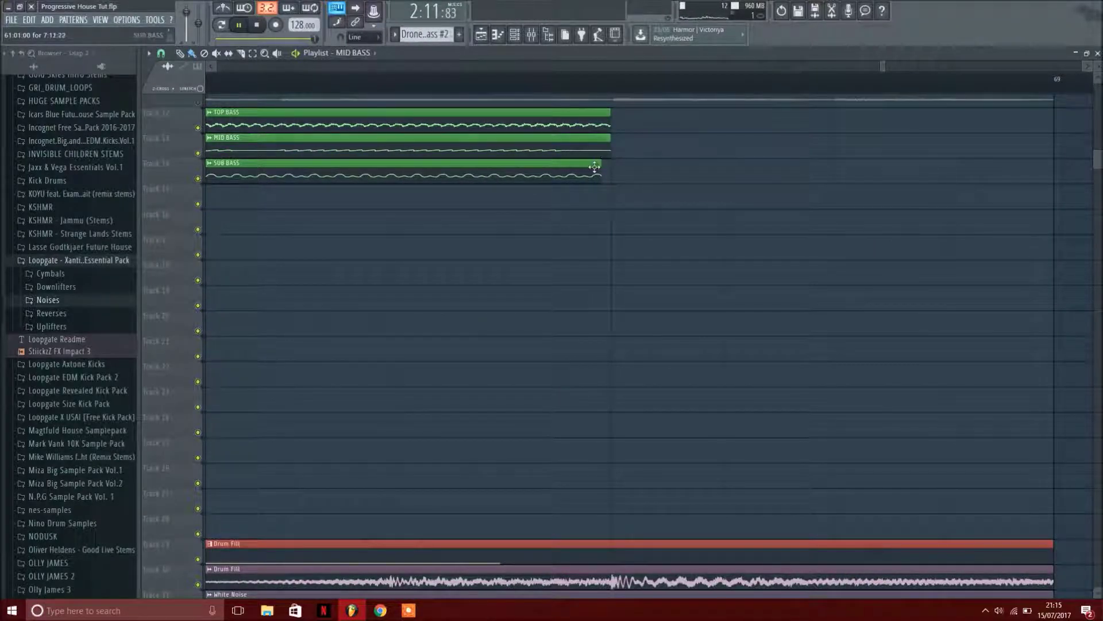
scroll(680, 240, down, 2)
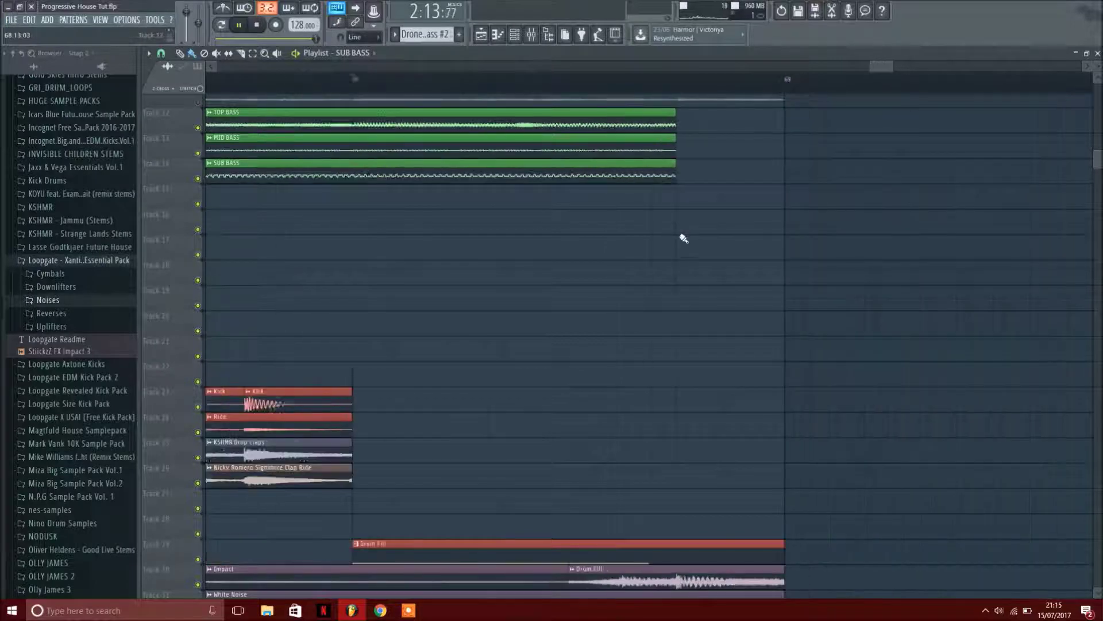
key(space)
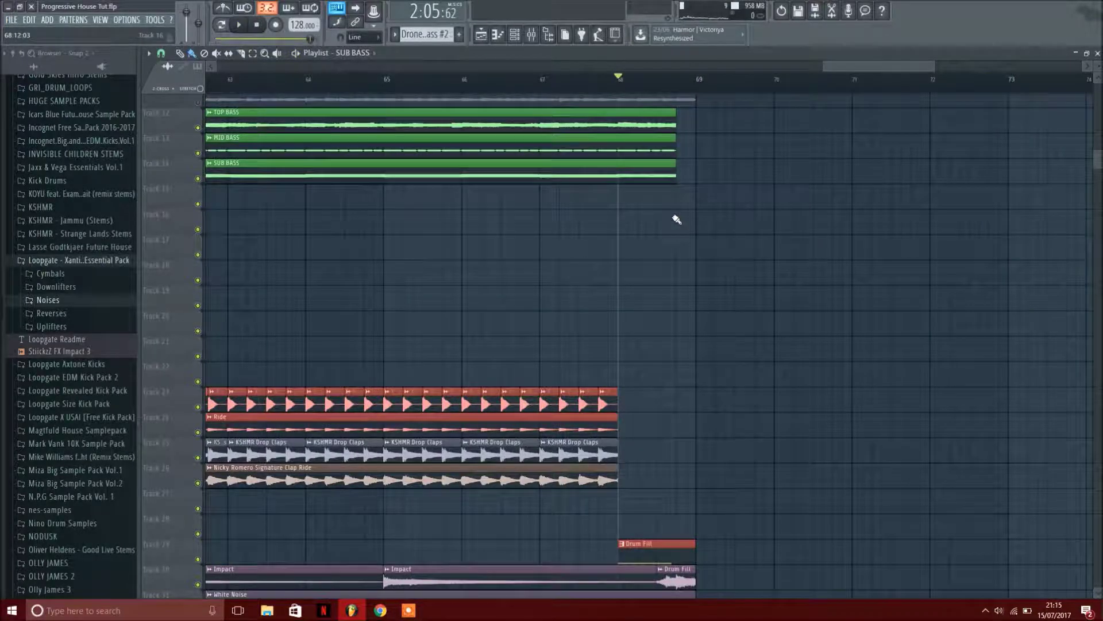
Look over the drop's drum and effect tracks and check the Noises sample folder.
scroll(653, 345, down, 6)
scroll(660, 259, down, 3)
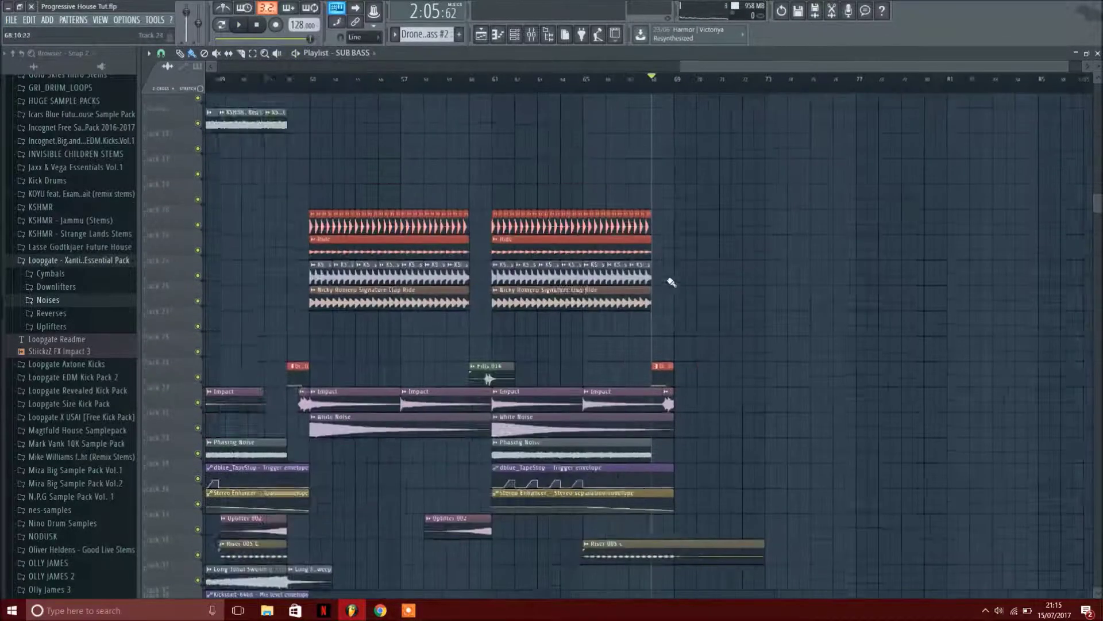
scroll(671, 282, down, 5)
scroll(513, 258, up, 3)
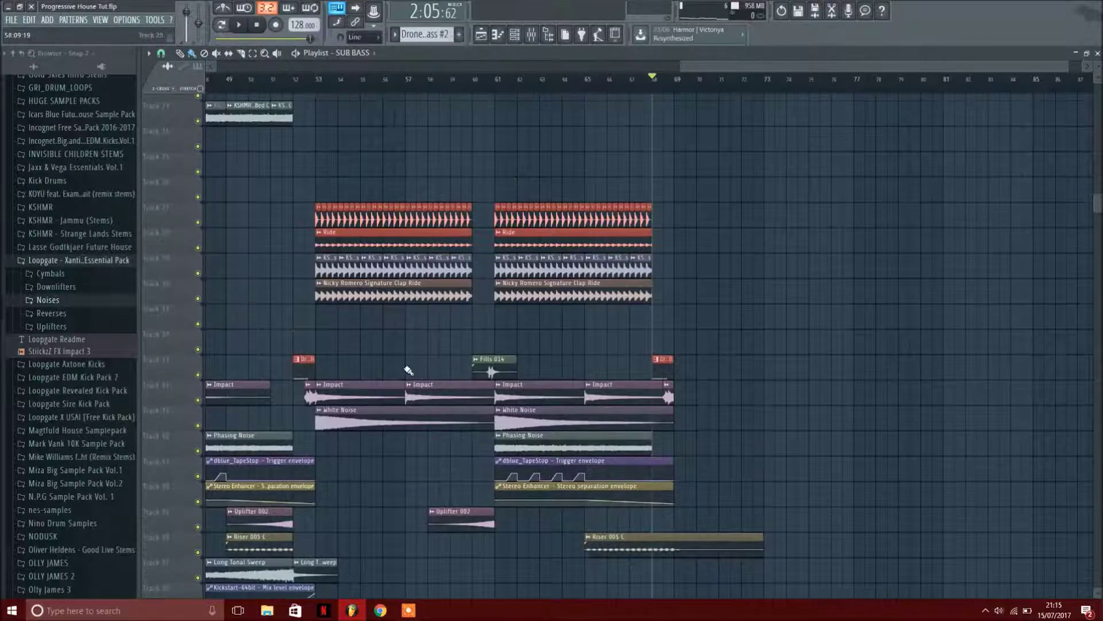
scroll(287, 299, down, 2)
click(50, 299)
click(49, 300)
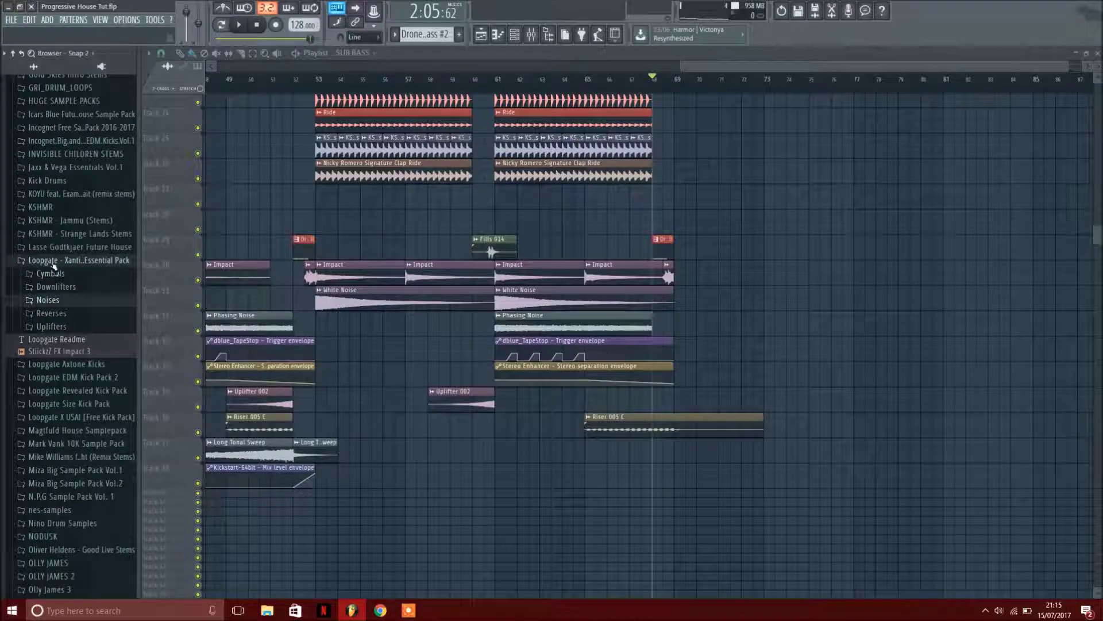
Search the sample packs for a downlifter, auditioning the Sweeps_Down samples in KSHMR_FX of Sounds of KSHMR Vol. 1.
click(53, 263)
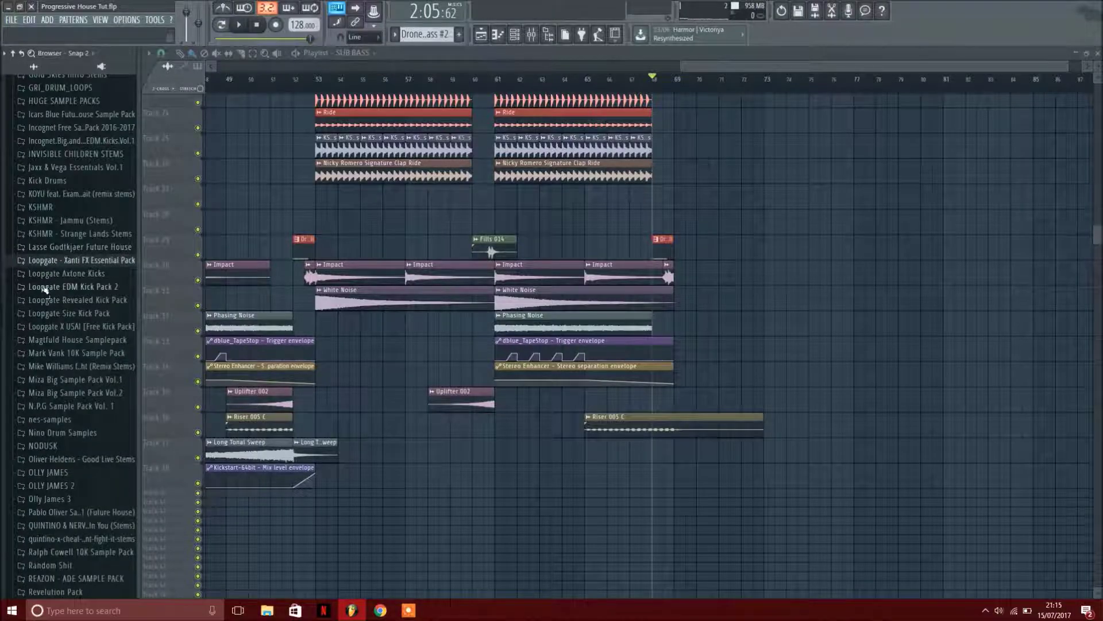
scroll(45, 292, down, 13)
scroll(45, 302, up, 6)
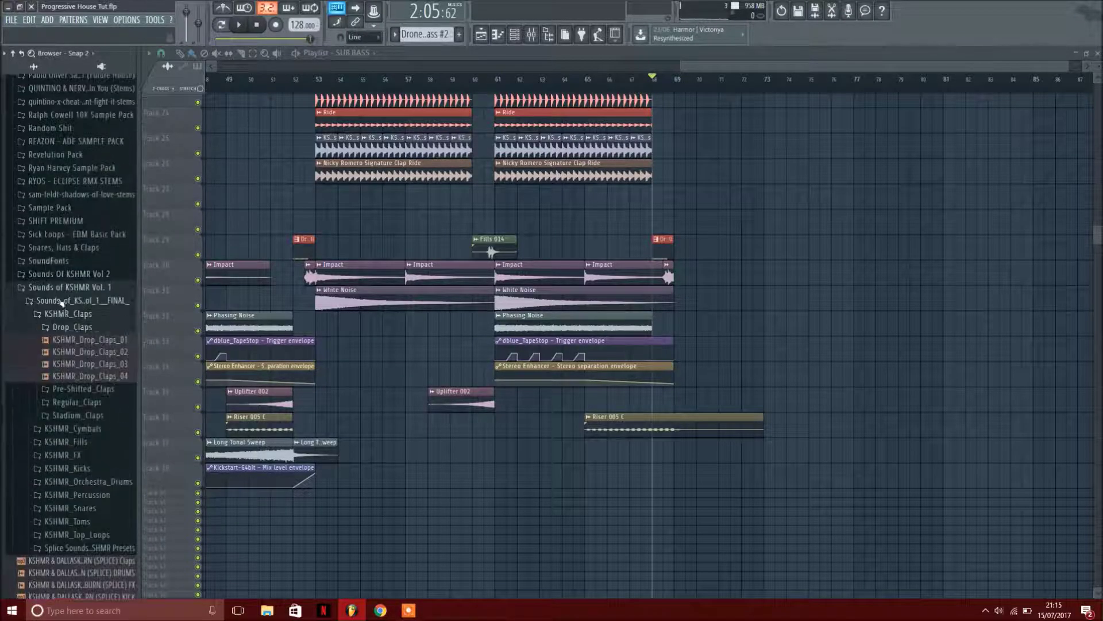
click(73, 329)
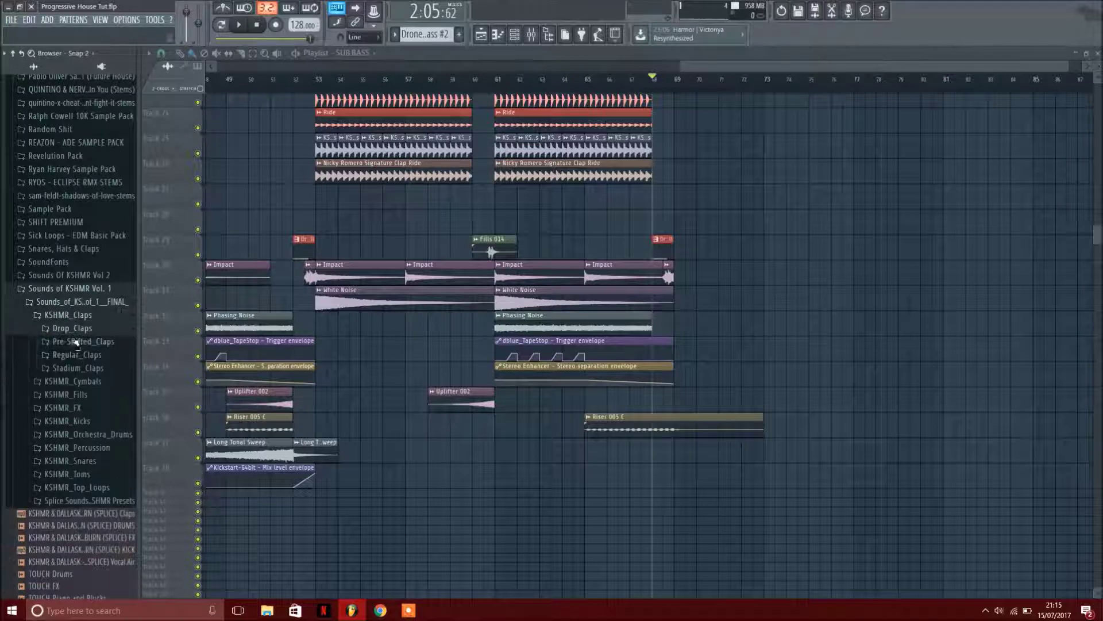
click(71, 317)
click(65, 355)
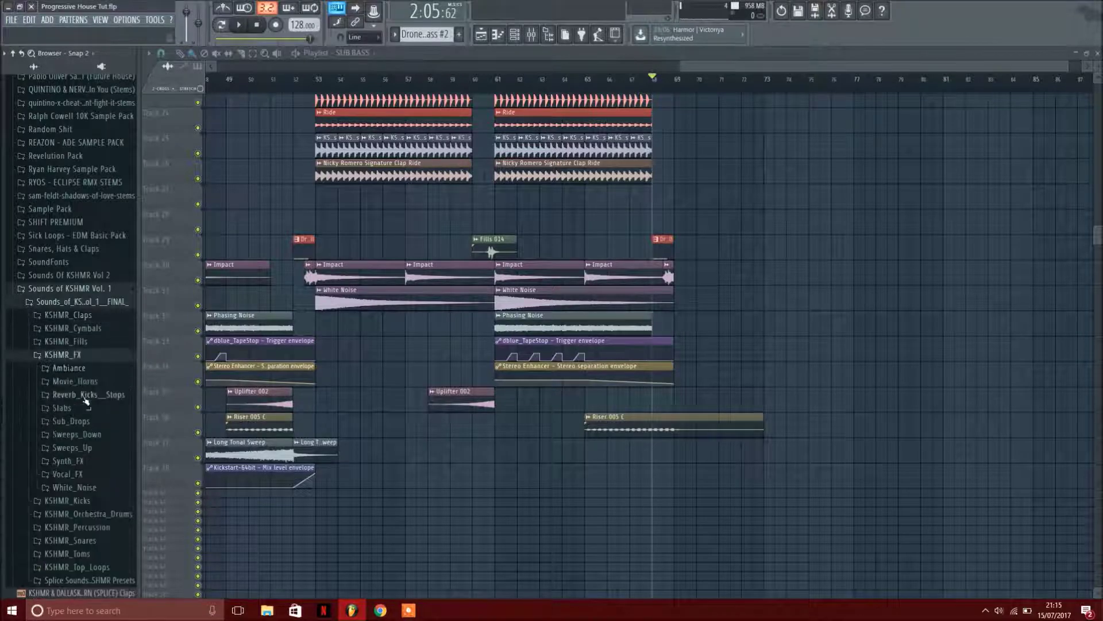
click(72, 447)
click(70, 435)
click(70, 440)
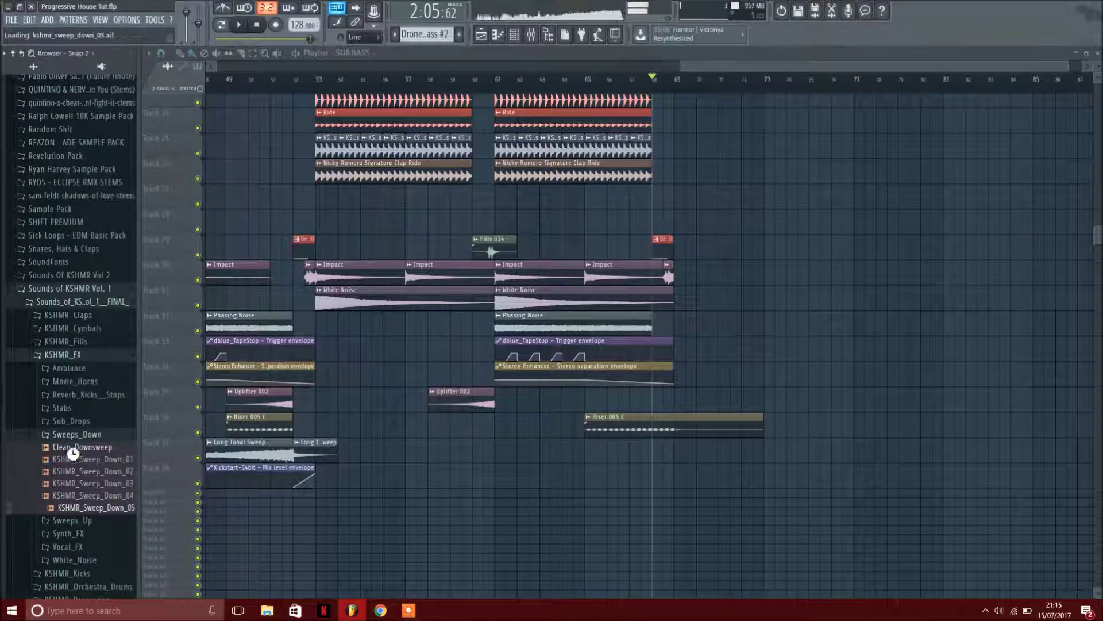
click(65, 436)
click(62, 356)
click(93, 300)
click(92, 291)
scroll(84, 352, up, 10)
scroll(83, 353, up, 8)
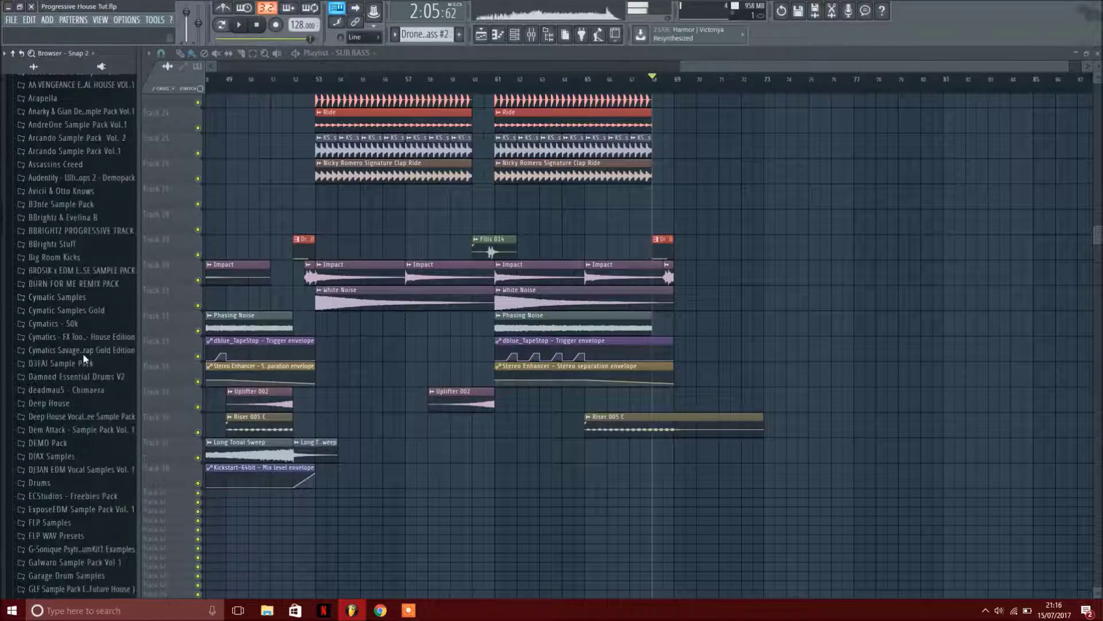
scroll(60, 300, up, 4)
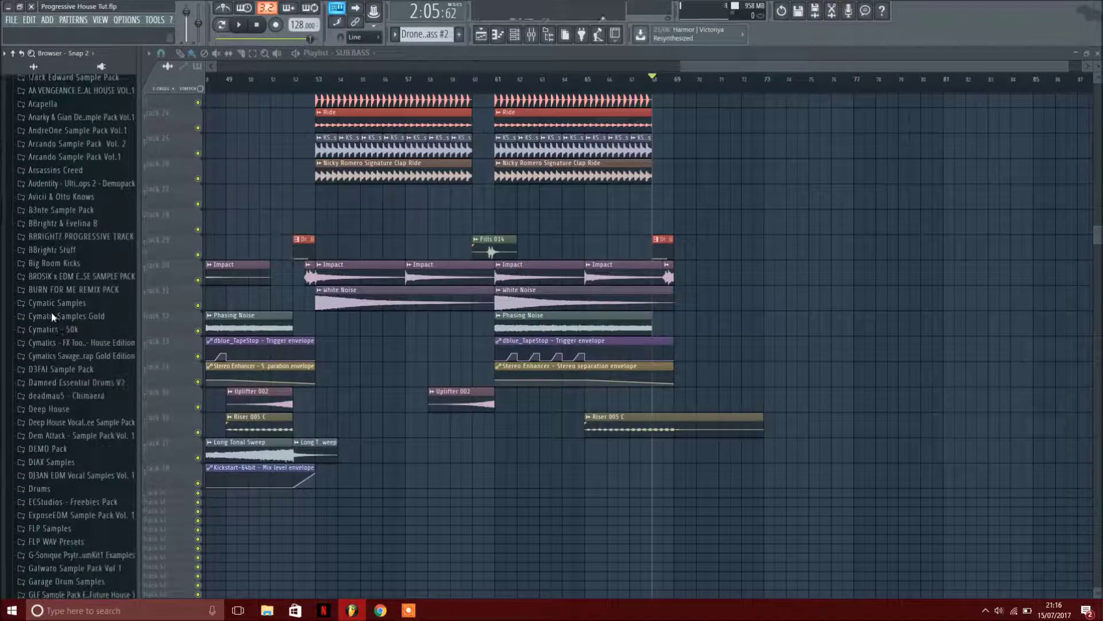
Add the Sine downlifter sample from the DJAX Samples folder to the playlist around bar 75, and collapse the Sounds & Sample folder.
click(49, 457)
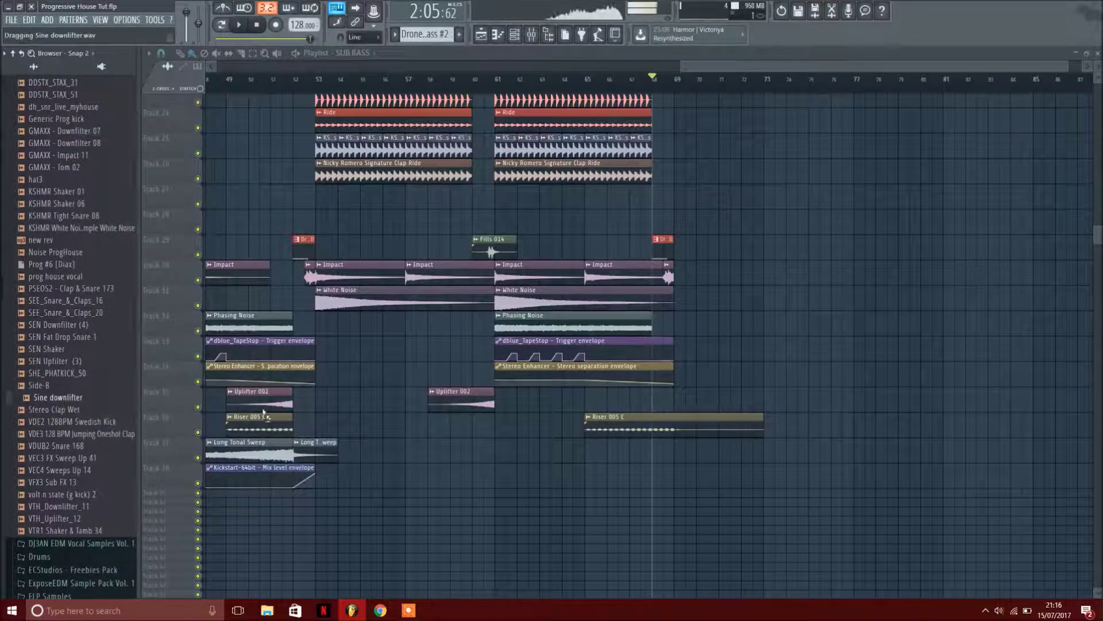
drag(814, 310, 816, 304)
scroll(27, 326, up, 15)
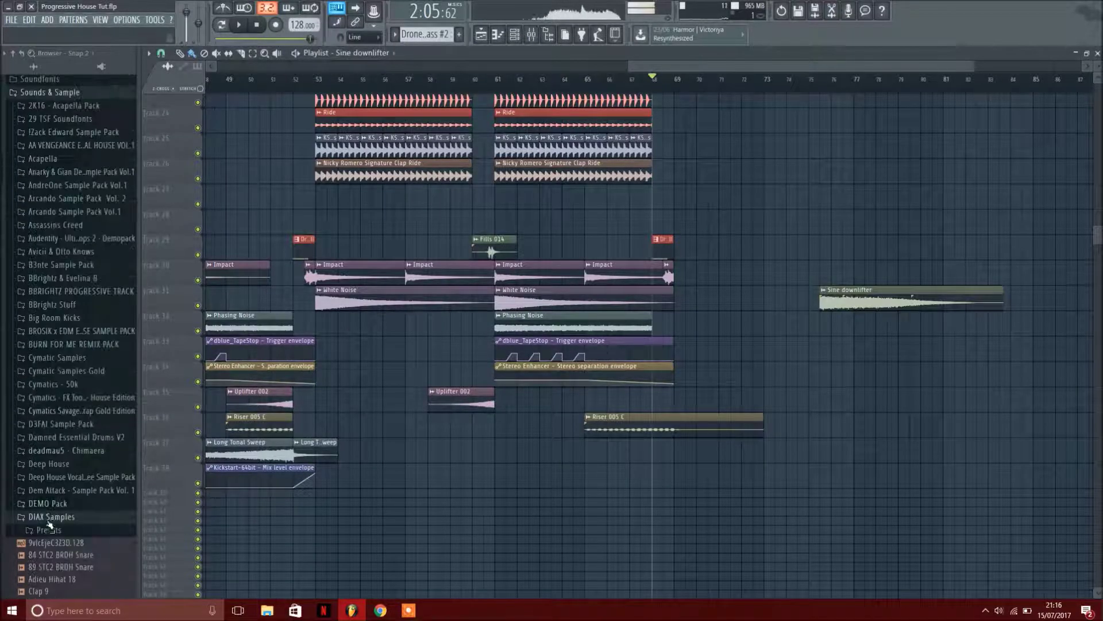
scroll(46, 454, up, 2)
click(48, 468)
Move the Sine downlifter clip to the Phasing Noise track beneath the first drop's White Noise, spanning bars 53 to 61.
drag(858, 303, 922, 372)
scroll(667, 408, down, 3)
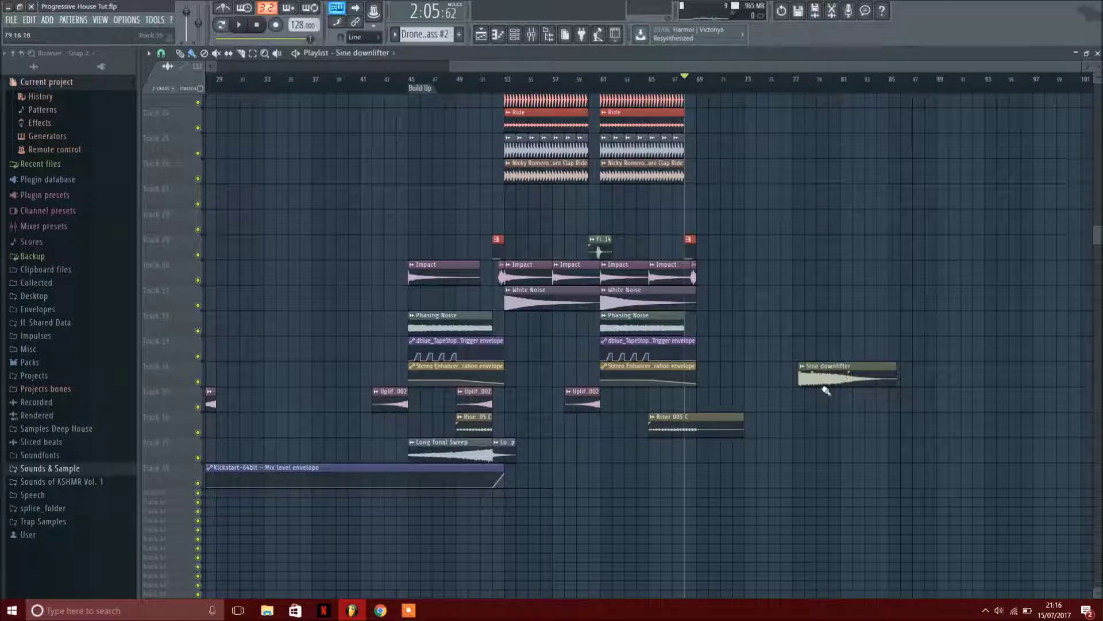
drag(826, 390, 618, 386)
key(ctrl+z)
drag(845, 374, 580, 310)
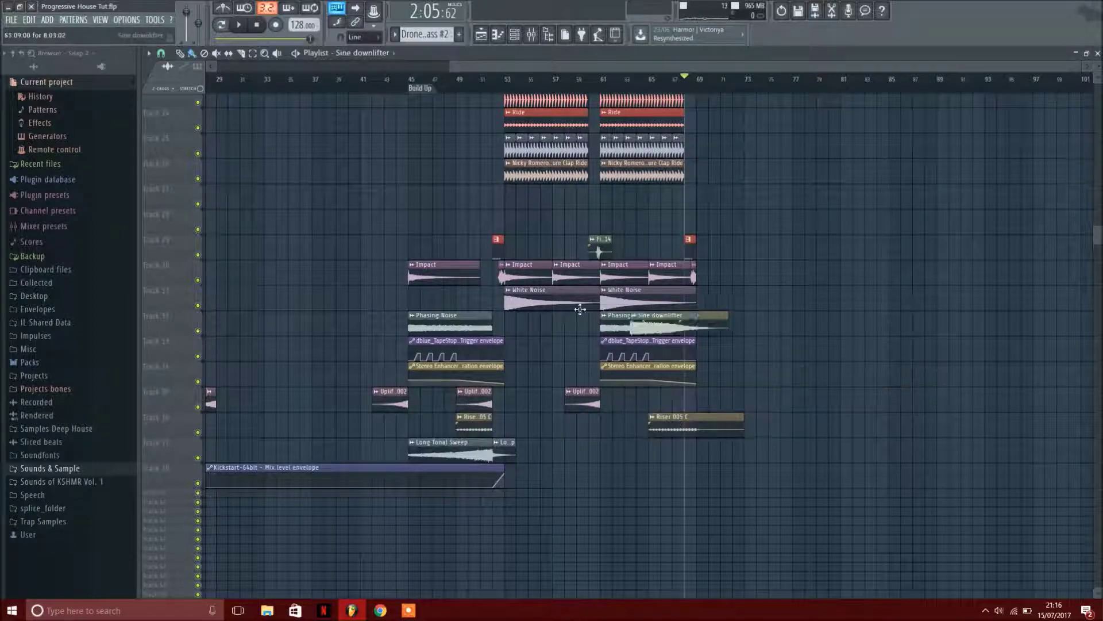
scroll(534, 311, up, 5)
drag(514, 326, 520, 528)
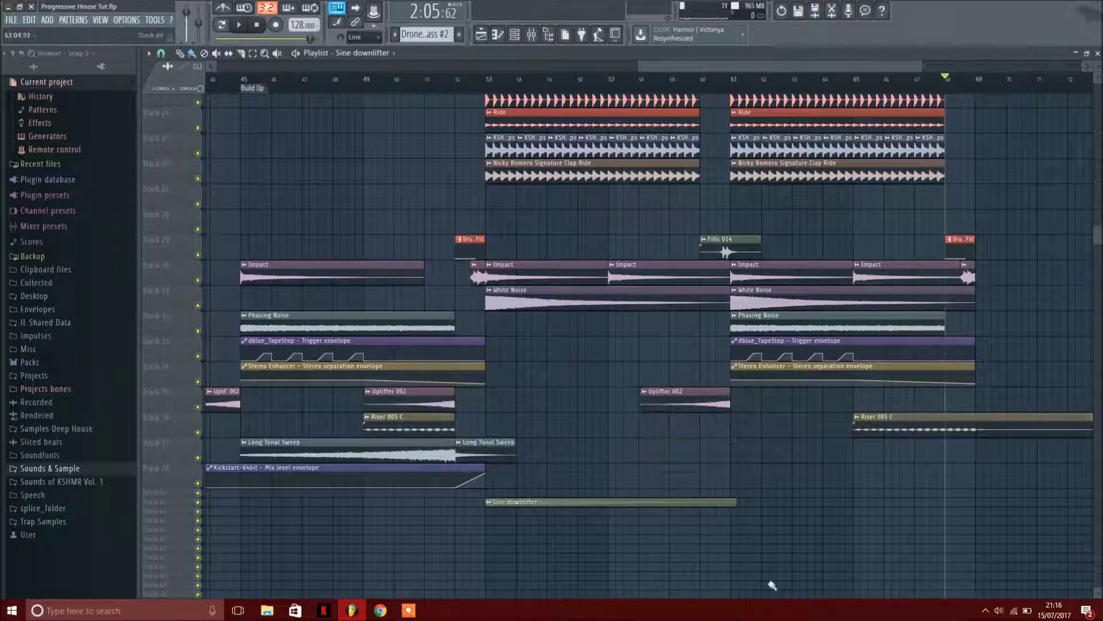
drag(712, 502, 705, 328)
Lower the Sine downlifter's channel volume while playing the drop's start from bar 52, and close its channel settings.
double_click(670, 327)
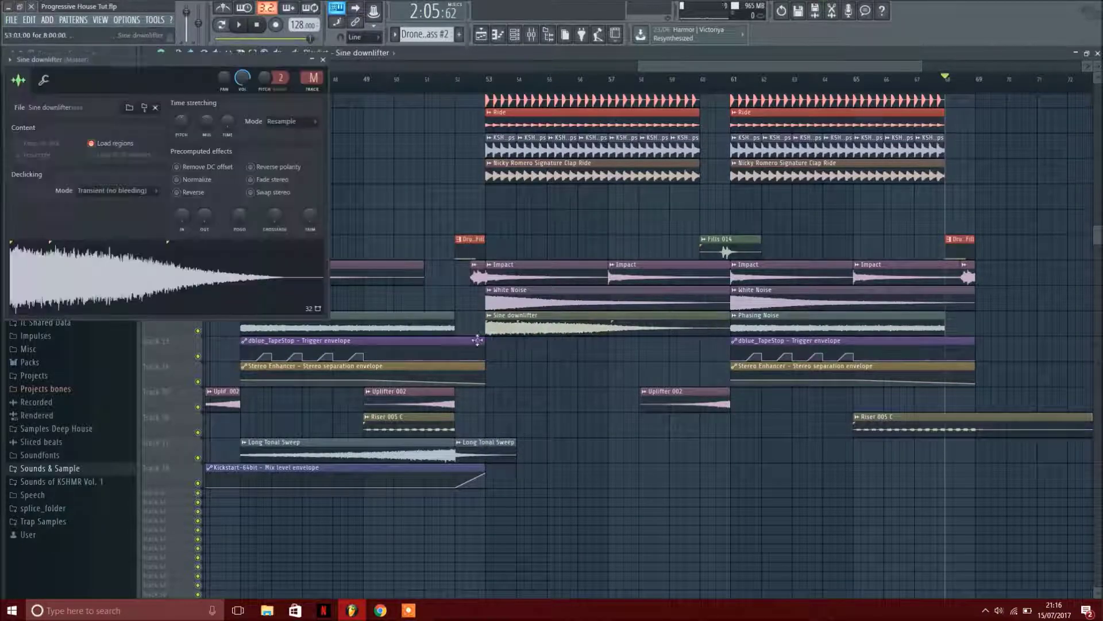
click(458, 85)
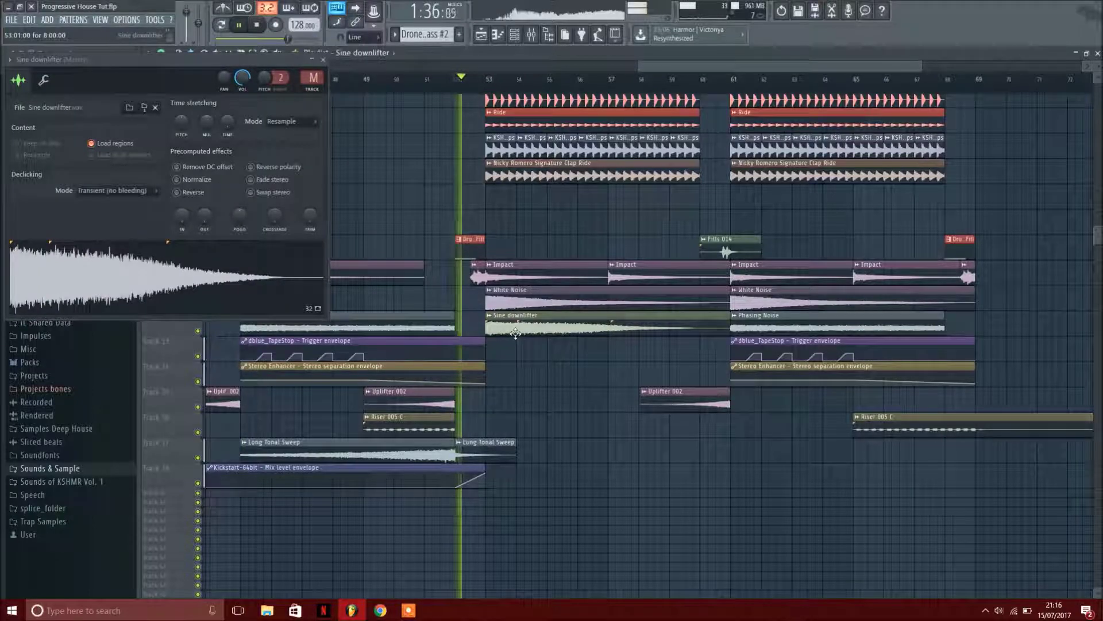
drag(243, 78, 243, 118)
key(space)
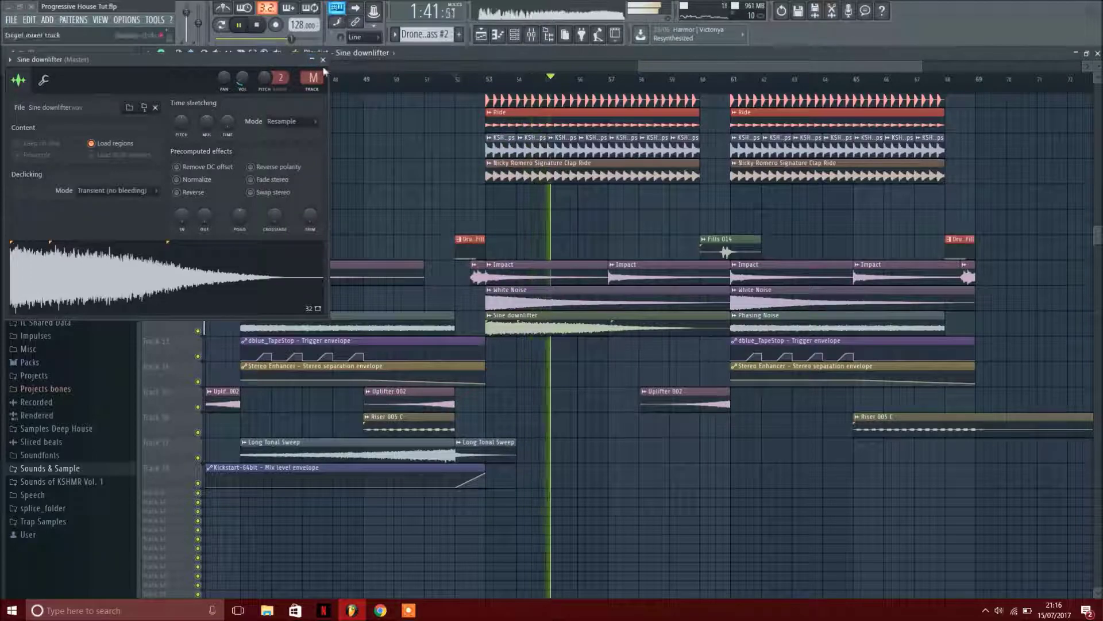
click(563, 315)
Copy the intro's pair of Martin Garrix Sweep Clap clips into the drop on track 22, starting about one beat into bar 54.
scroll(547, 291, down, 5)
key(space)
scroll(313, 260, up, 3)
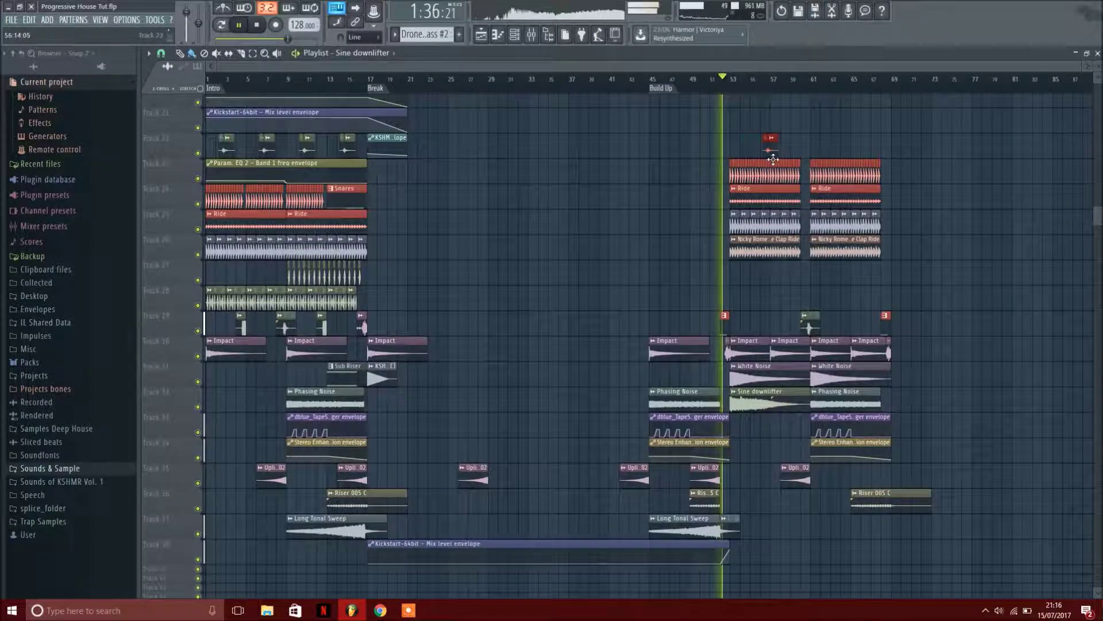
scroll(776, 161, up, 5)
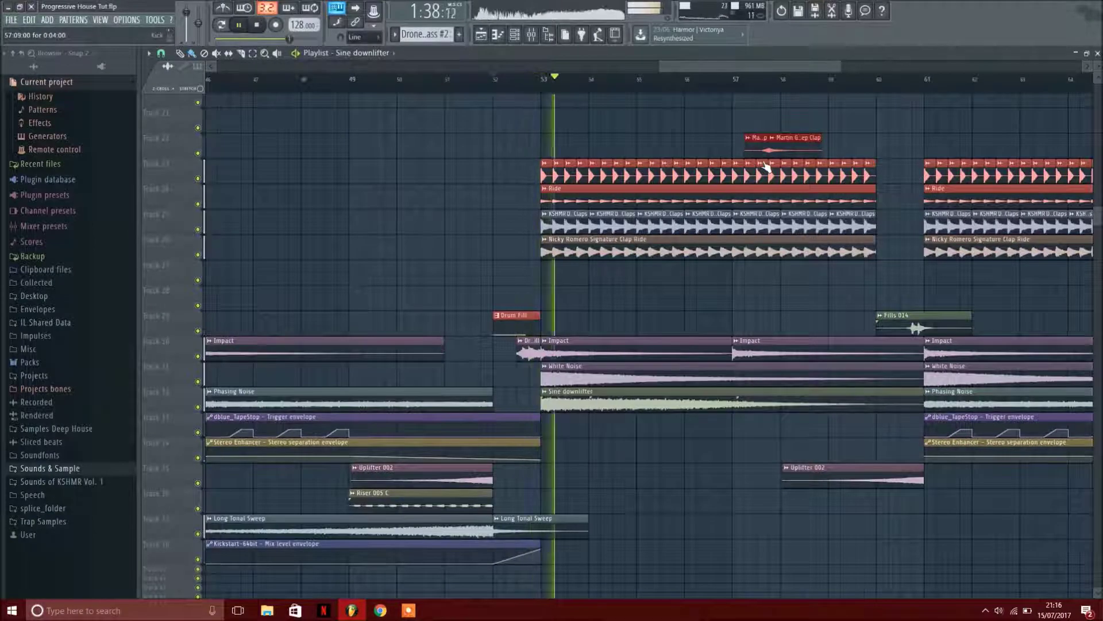
drag(762, 152, 633, 151)
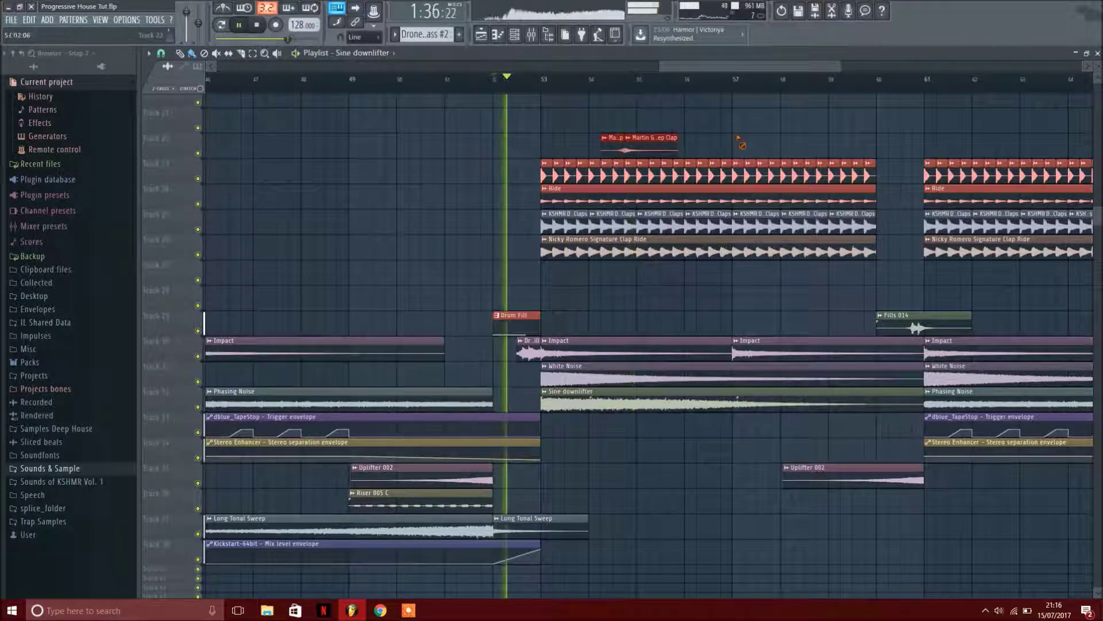
scroll(673, 167, up, 1)
scroll(633, 167, down, 4)
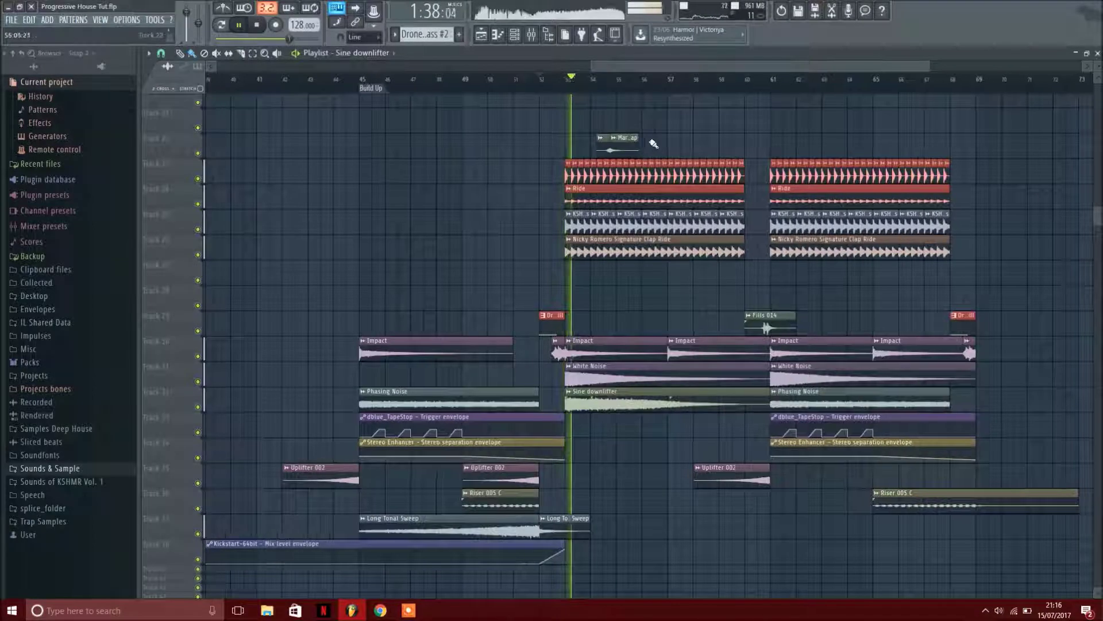
Duplicate the drop's Martin Garrix Sweep Clap clips at four-bar intervals, starting about one beat into bars 58, 62 and 66.
drag(636, 150, 714, 155)
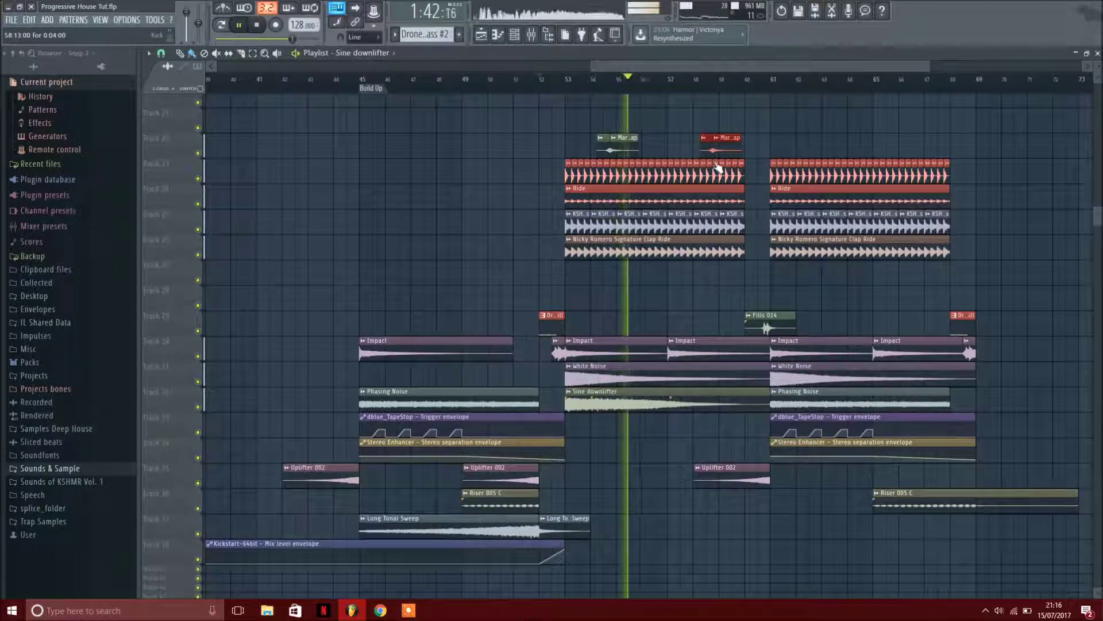
scroll(719, 166, up, 3)
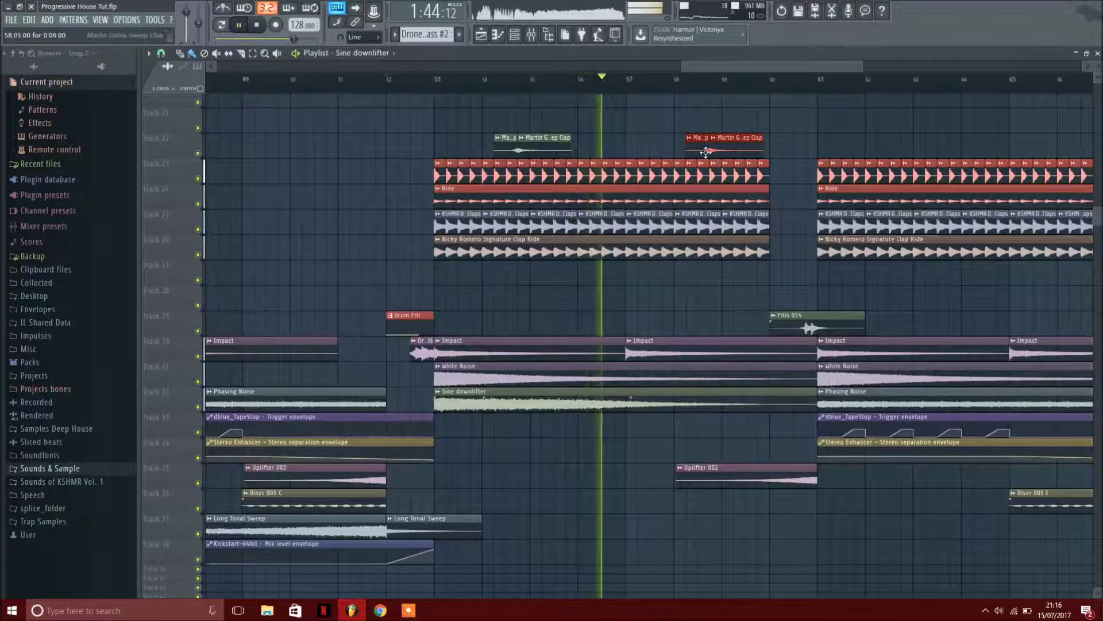
scroll(719, 172, down, 1)
mouse_move(761, 136)
mouse_down()
mouse_move(549, 143)
mouse_move(850, 158)
mouse_up()
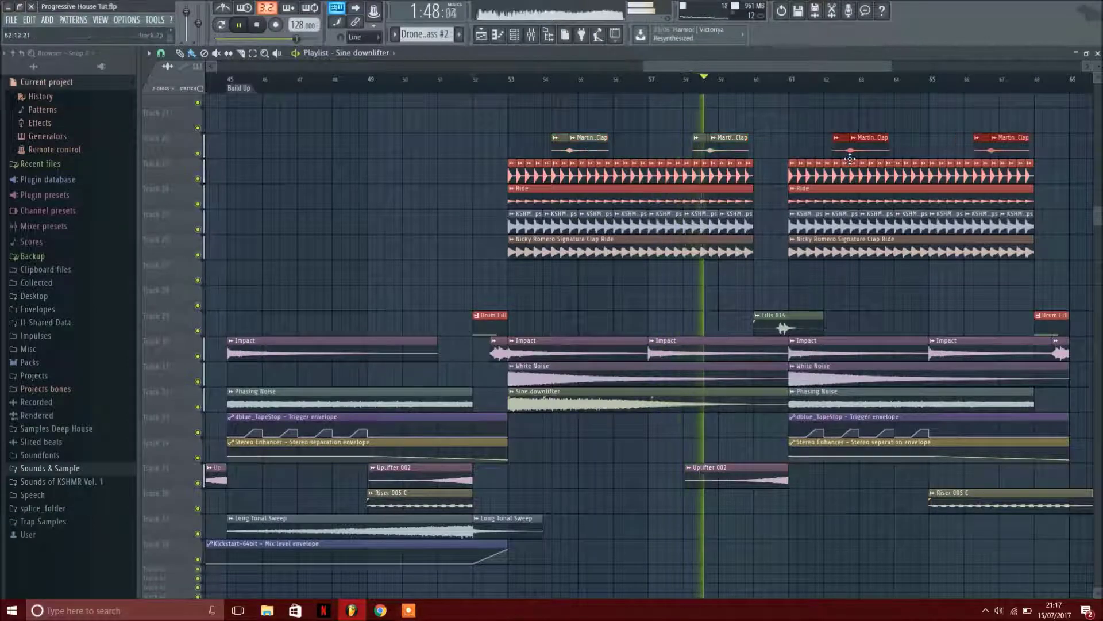
Play through the second drop section and compare its drum, bass and effect tracks with the intro's.
scroll(683, 199, down, 4)
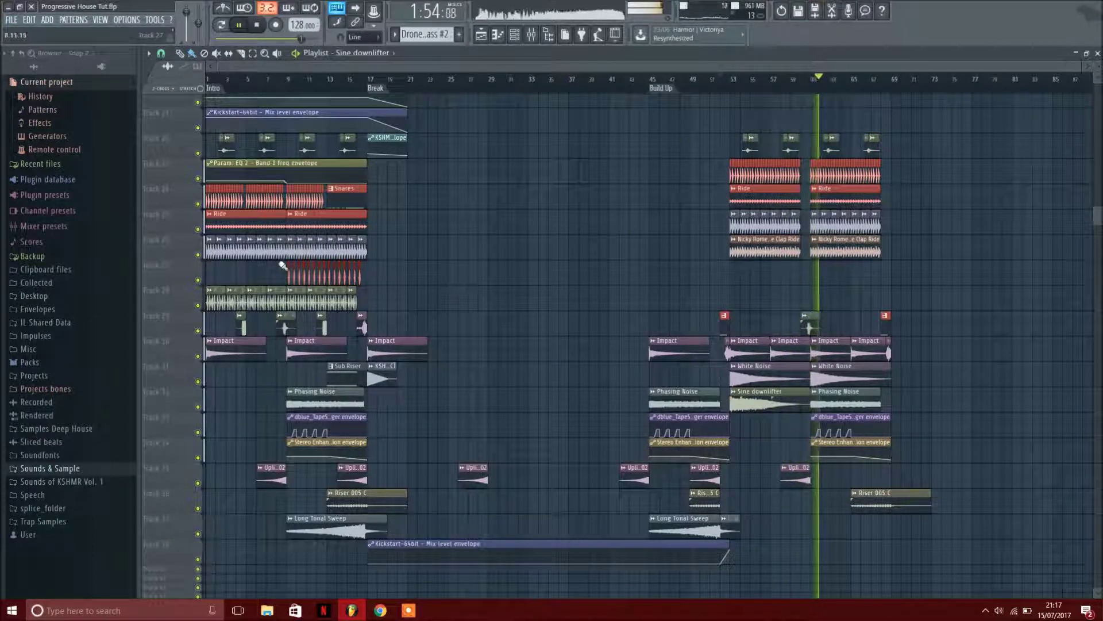
scroll(402, 242, up, 5)
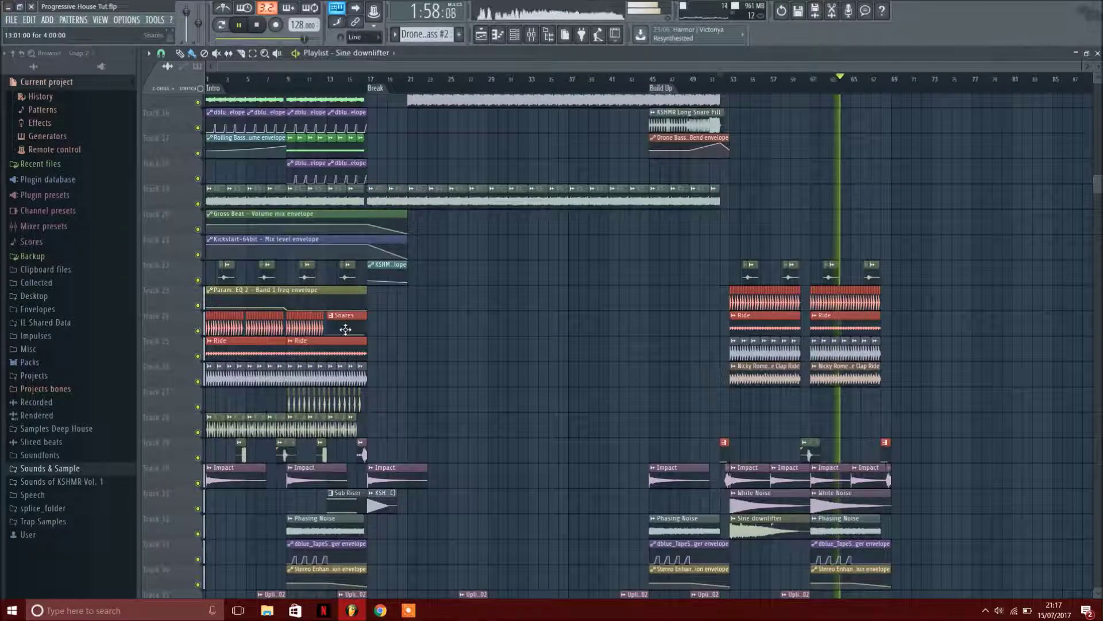
scroll(840, 298, up, 4)
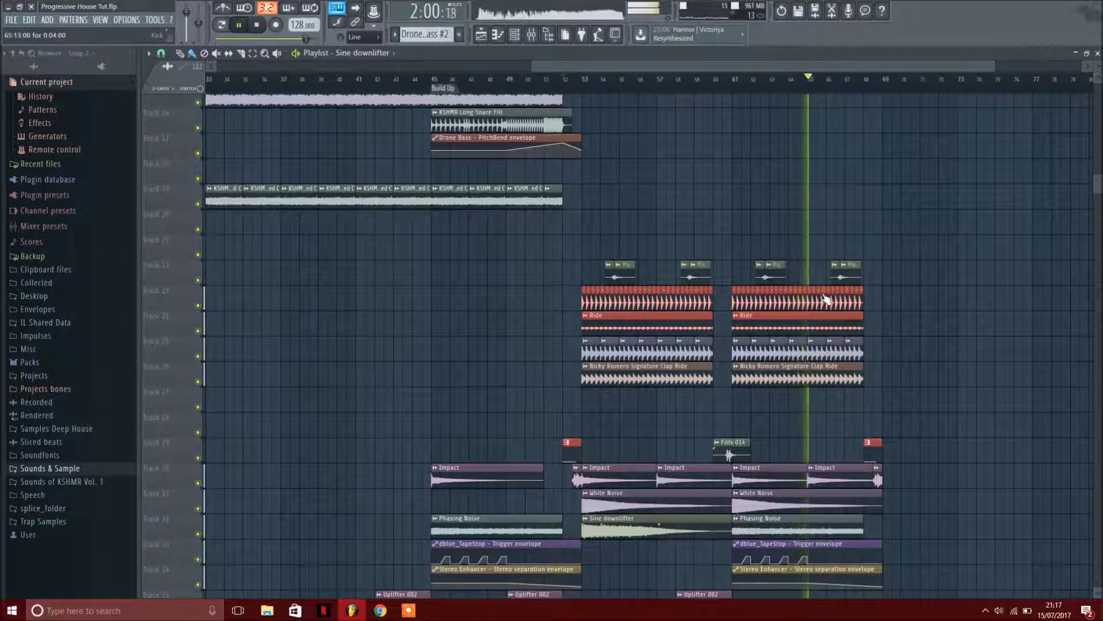
scroll(826, 298, down, 4)
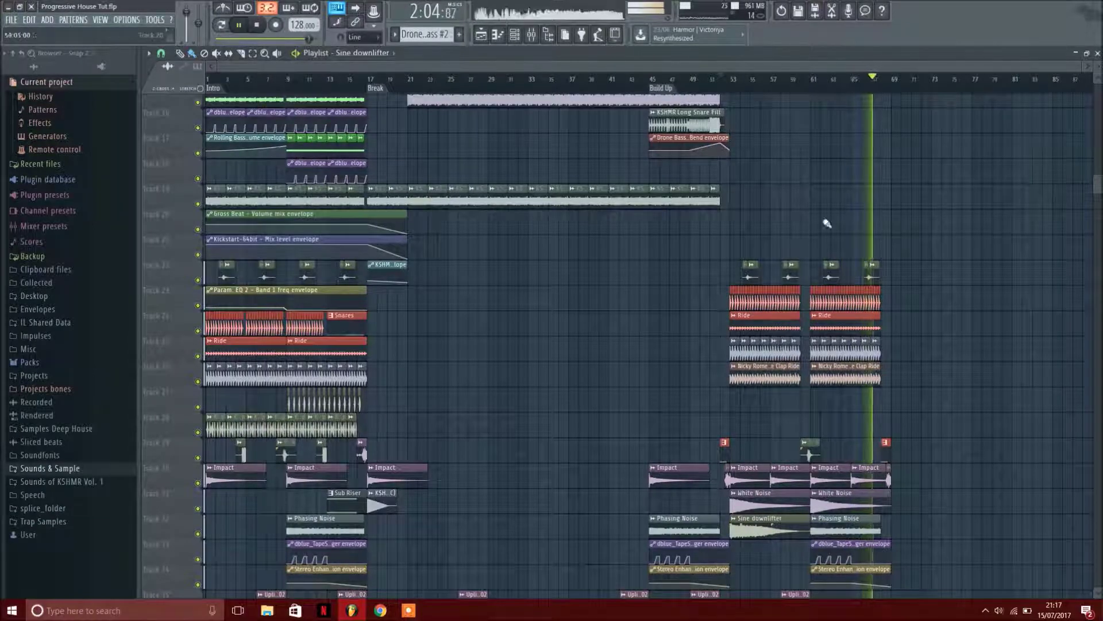
scroll(296, 182, up, 5)
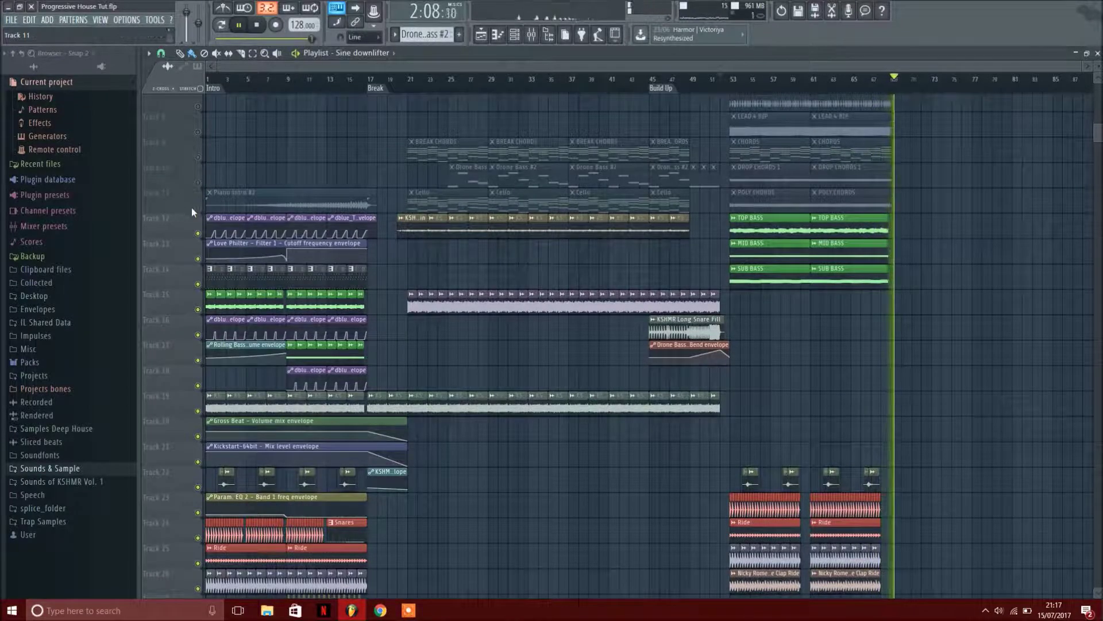
scroll(504, 381, down, 10)
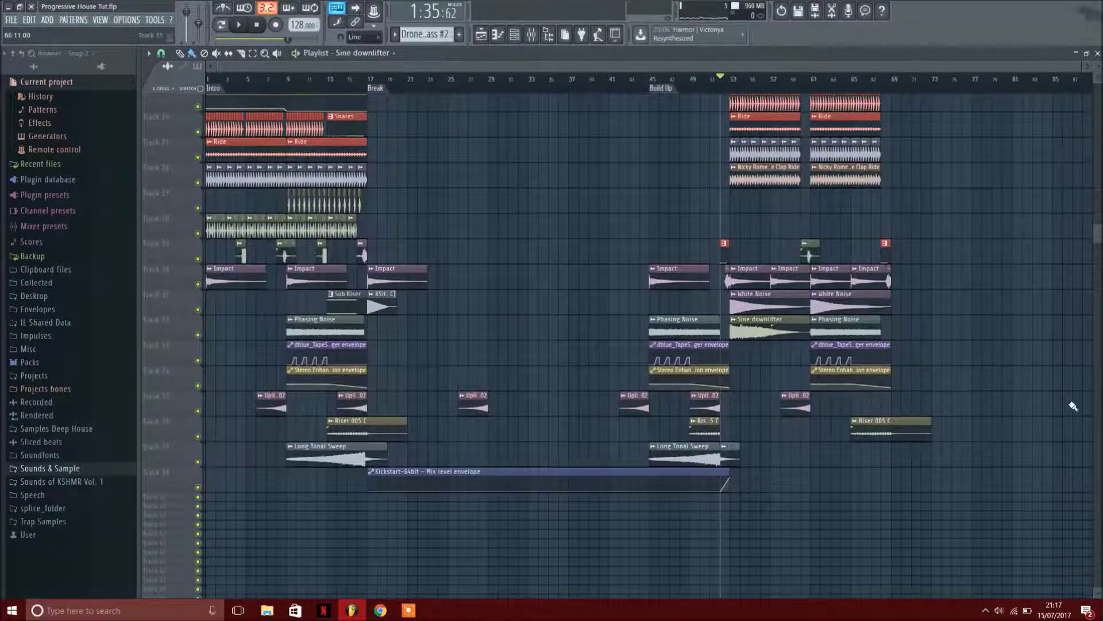
scroll(1059, 377, up, 5)
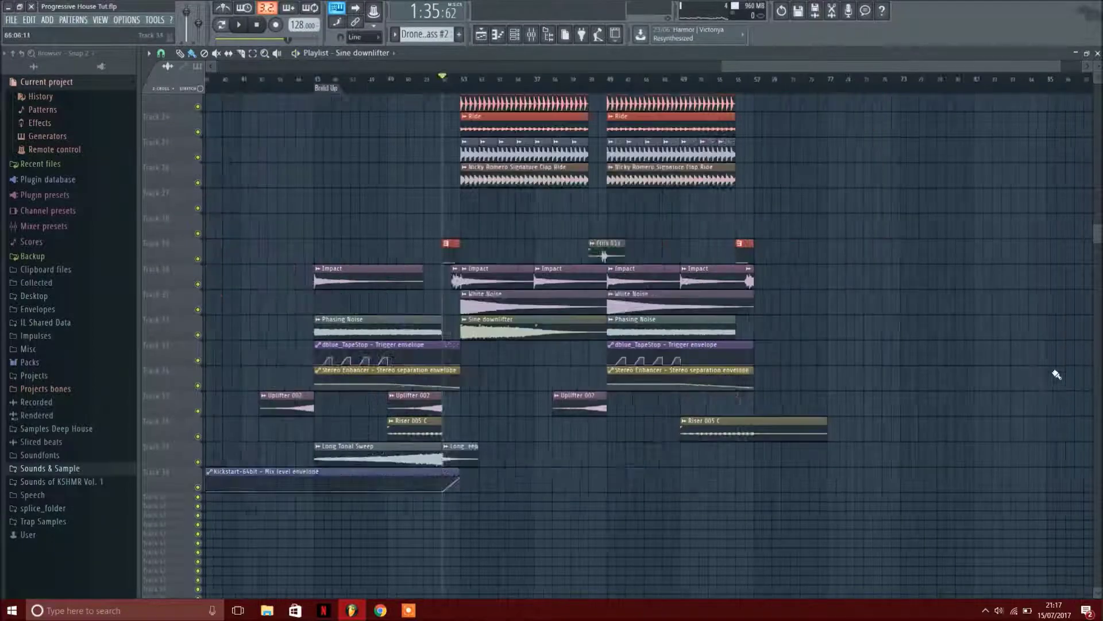
scroll(534, 346, down, 2)
scroll(535, 345, down, 3)
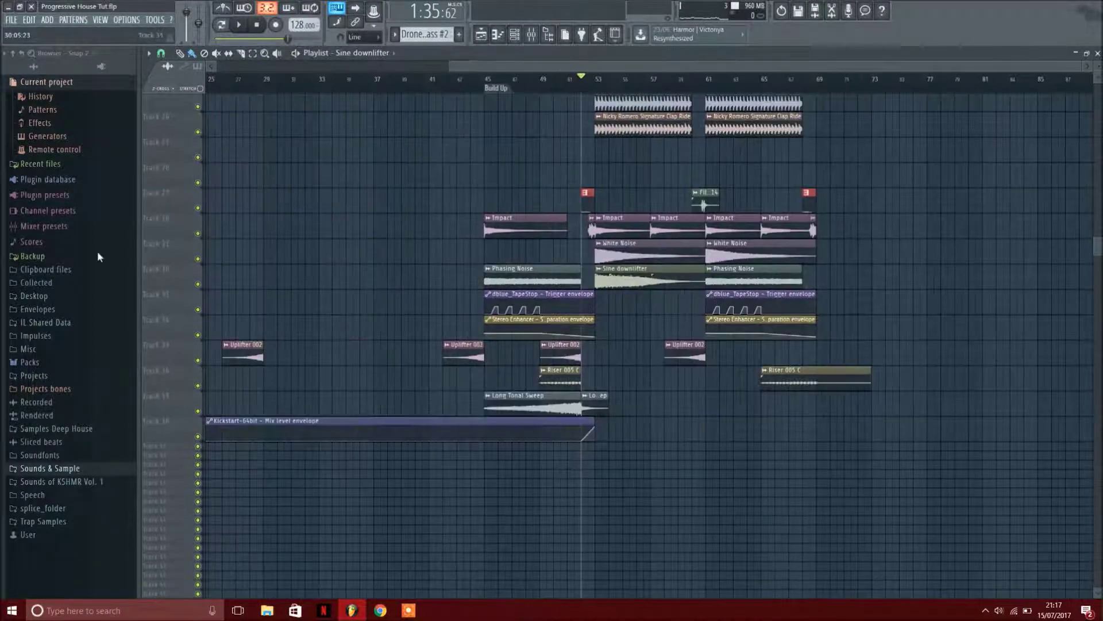
Add the Sweep sample from Sounds & Sample to the Long Tonal Sweep track, spanning from mid-bar 60 to bar 69.
click(67, 469)
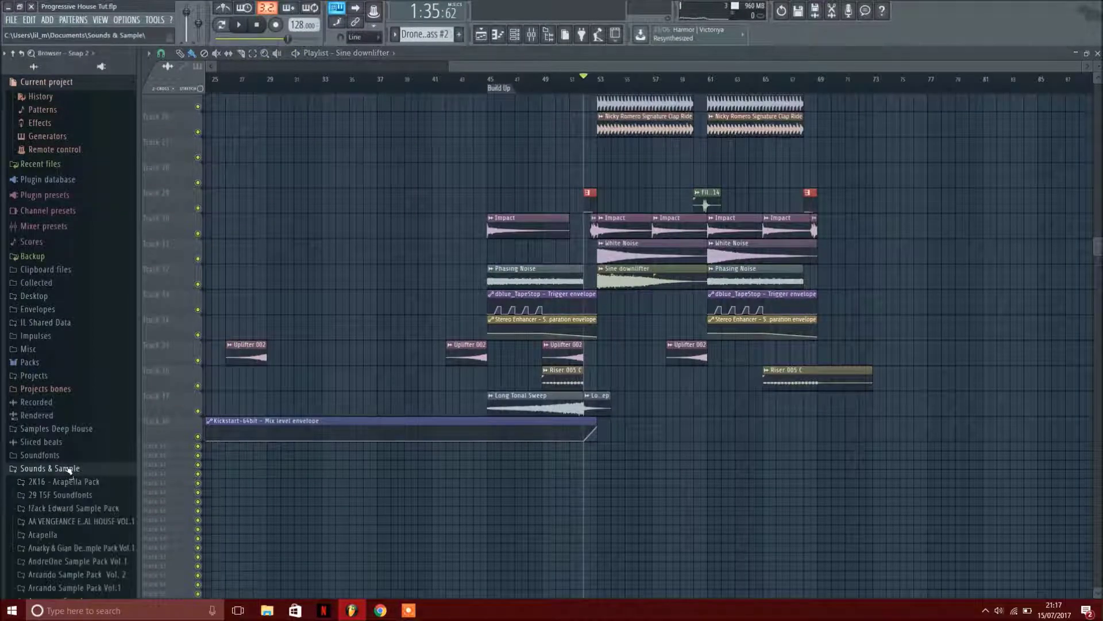
scroll(91, 288, down, 10)
scroll(93, 290, down, 15)
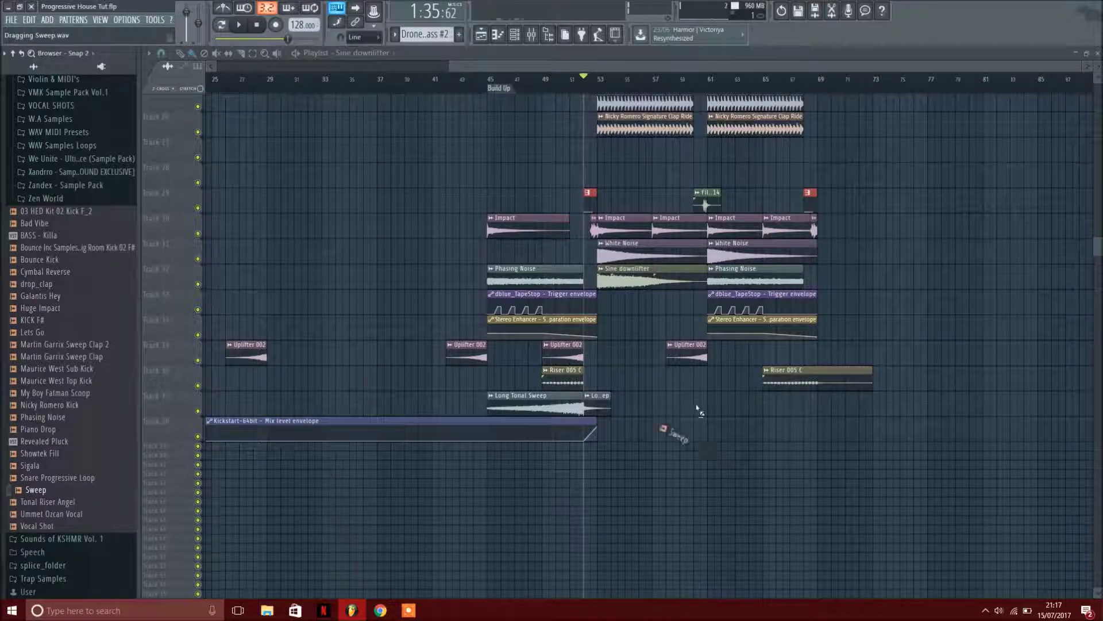
drag(711, 403, 862, 410)
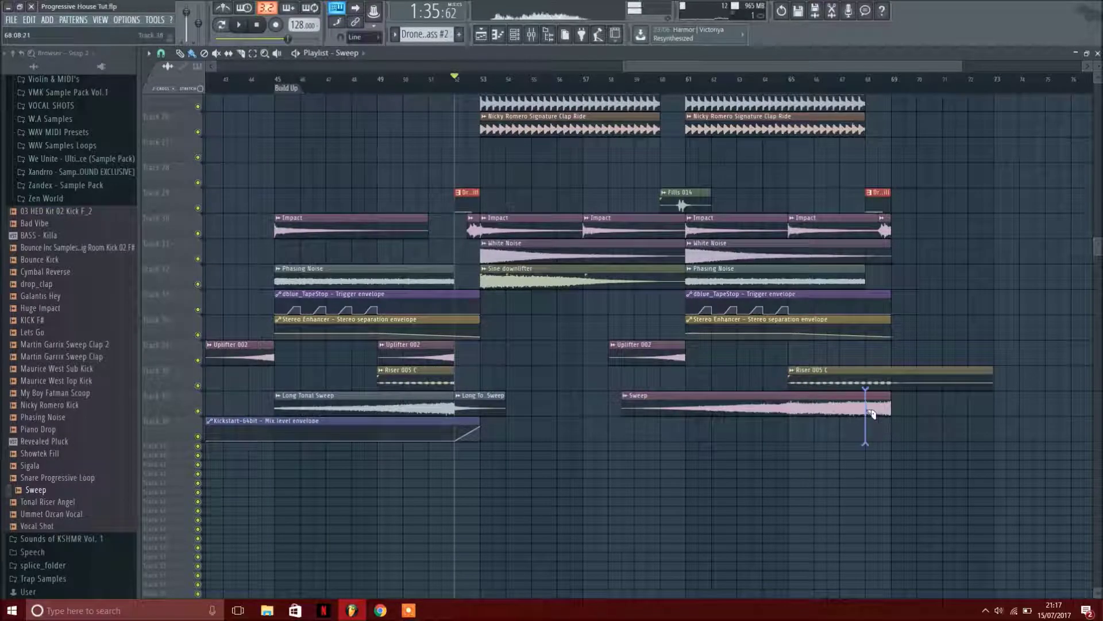
drag(851, 412, 867, 411)
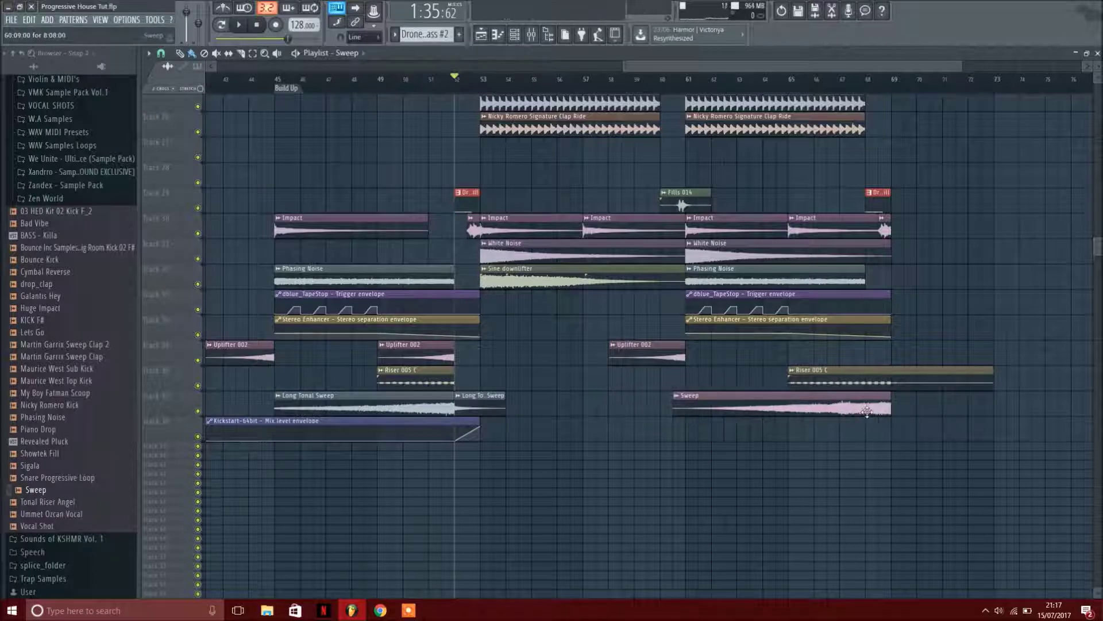
Lower the Sweep sample's channel volume to about 16% while playing the second drop section from about bar 62.
double_click(866, 412)
drag(196, 231, 219, 226)
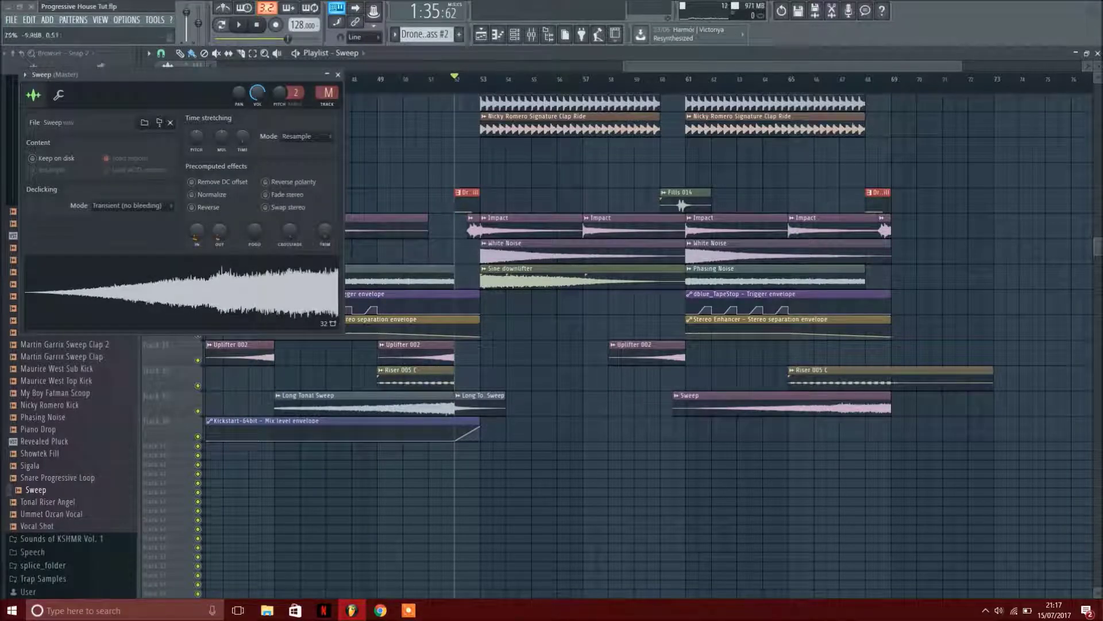
click(711, 79)
key(space)
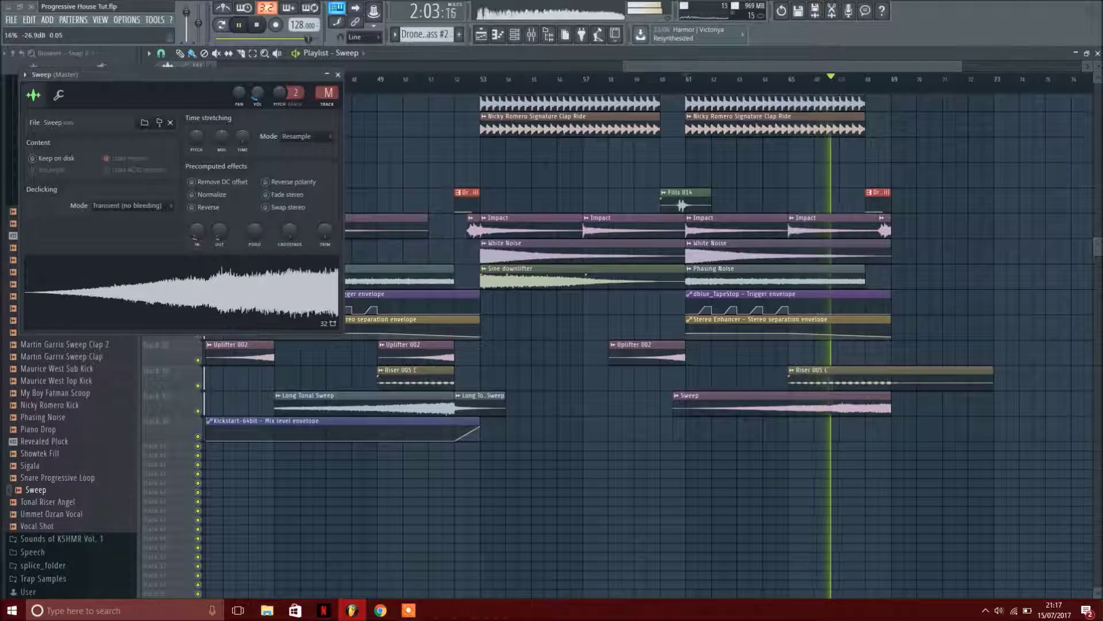
Solo the Sweep's track 37 to fine-tune the sample's channel volume, and restore all the other tracks.
right_click(202, 386)
click(229, 402)
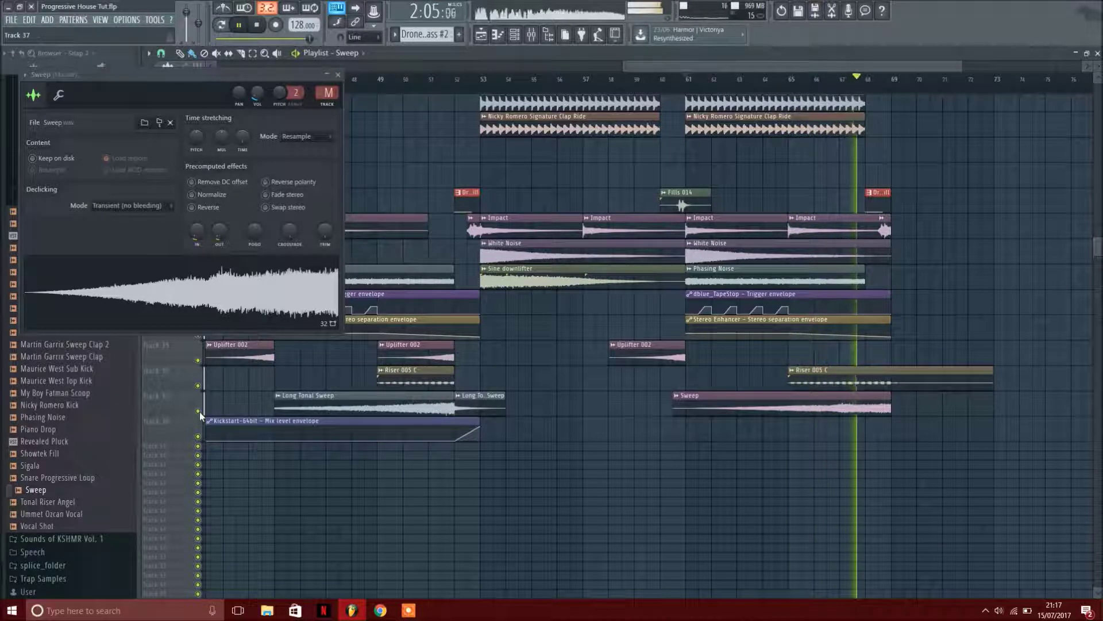
drag(257, 94, 257, 80)
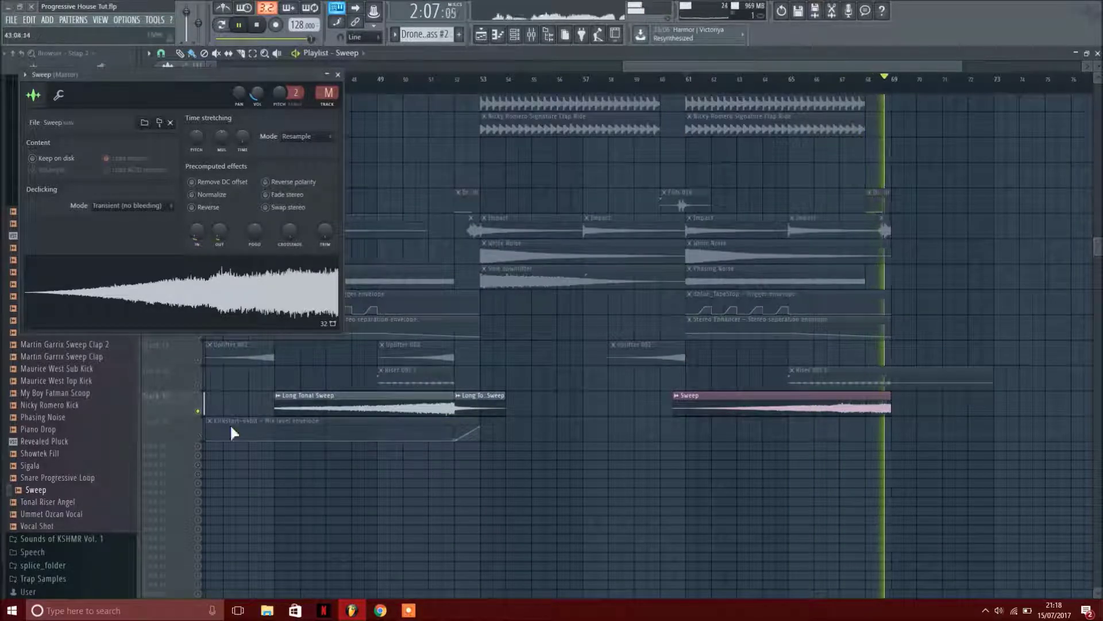
right_click(199, 411)
right_click(198, 411)
right_click(198, 411)
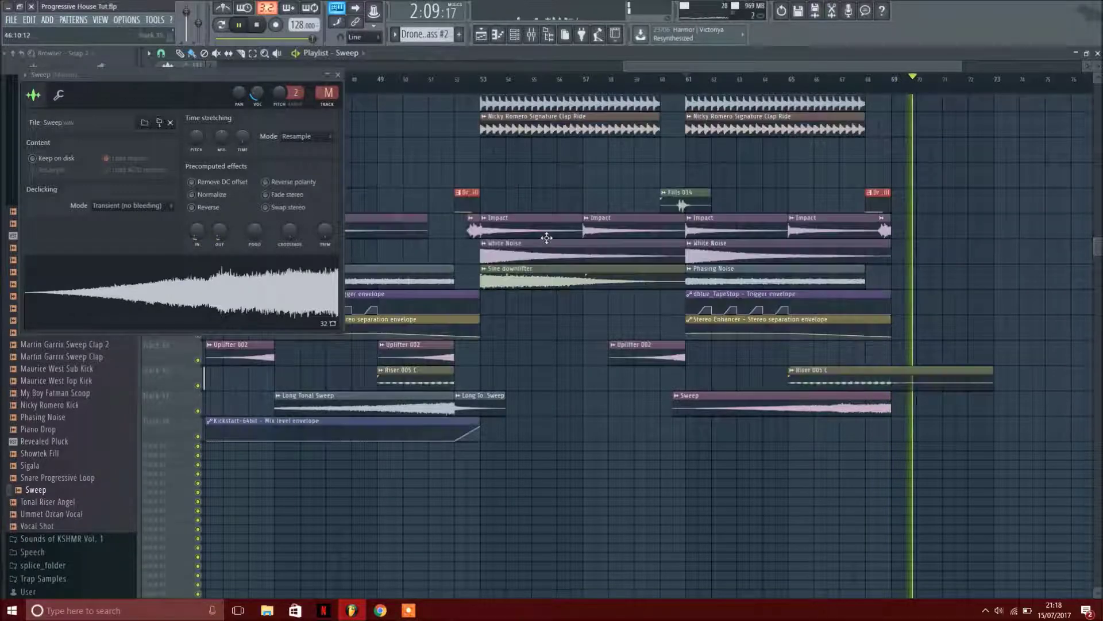
Play the end of the drop from about bar 65 to check the Sweep's level in the mix, closing its channel settings.
click(799, 79)
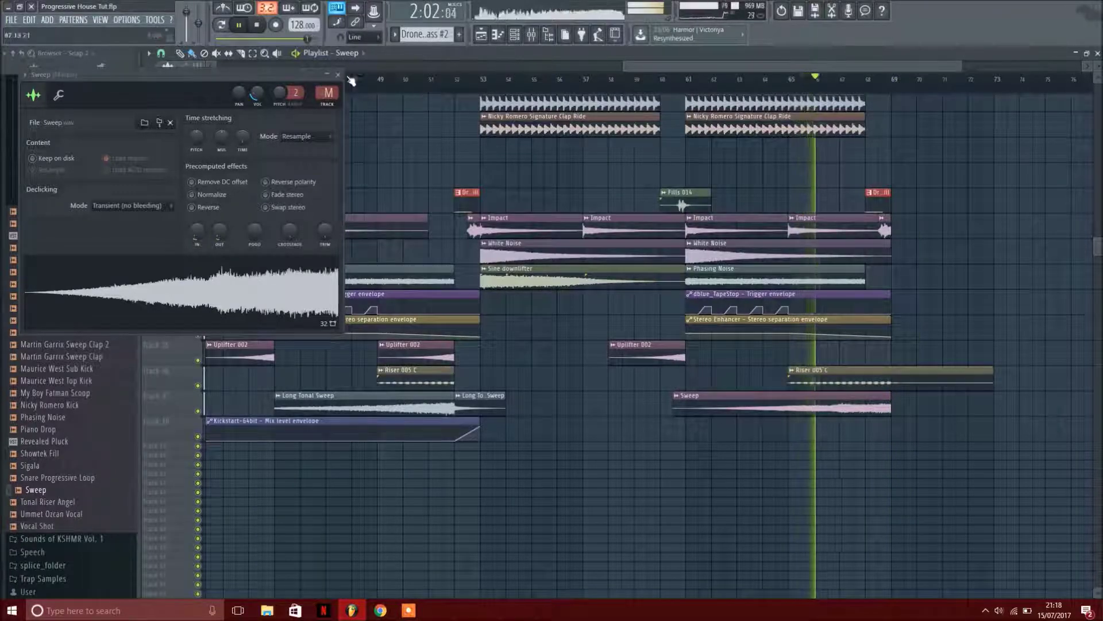
key(Escape)
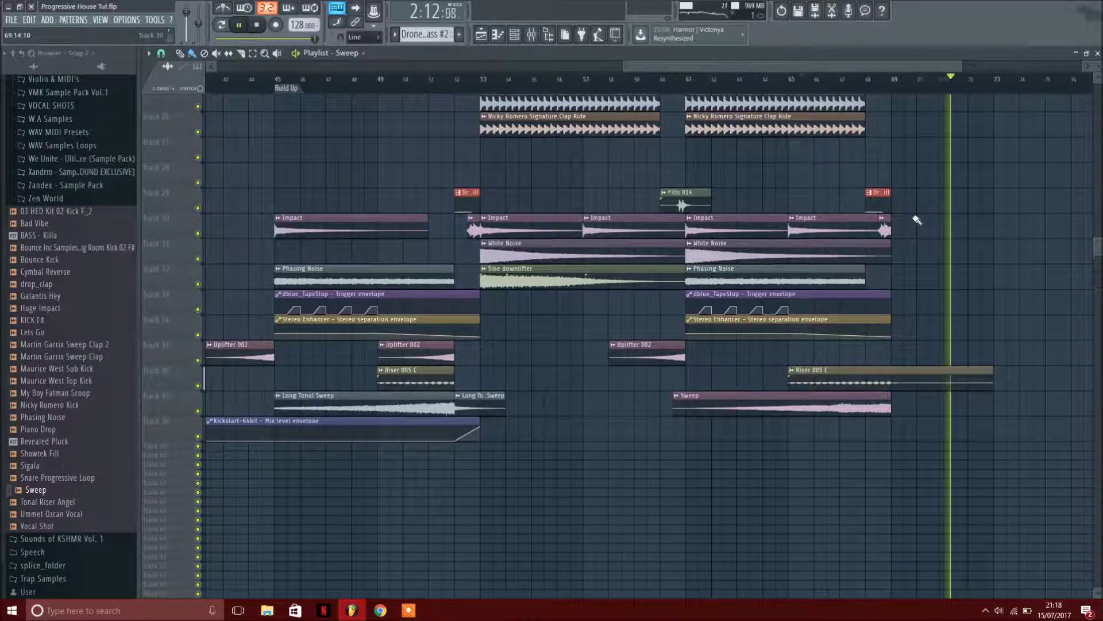
key(space)
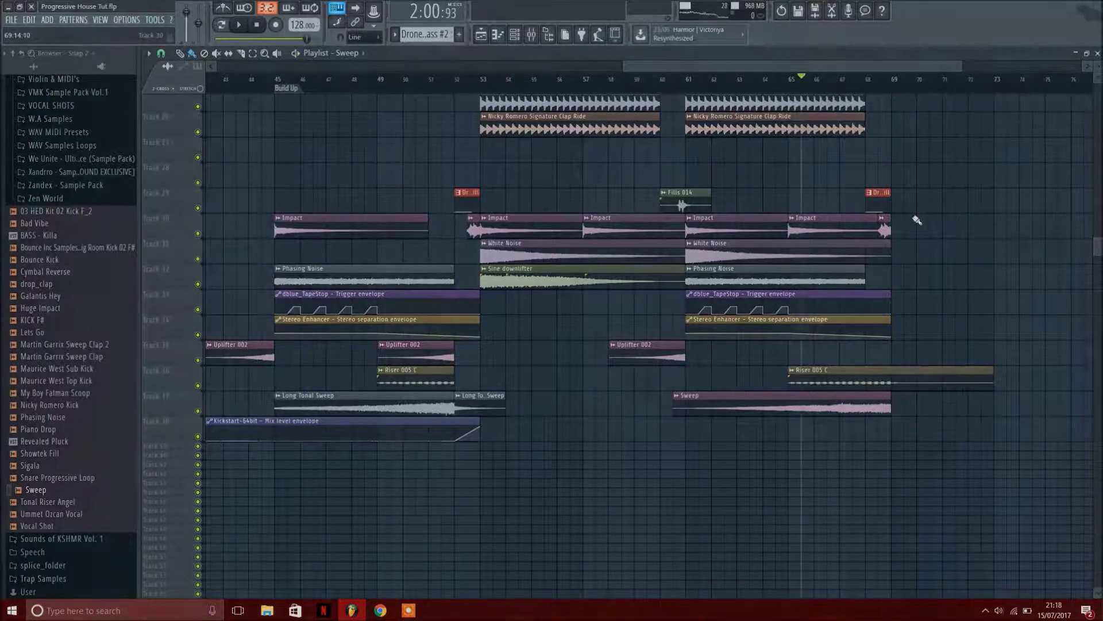